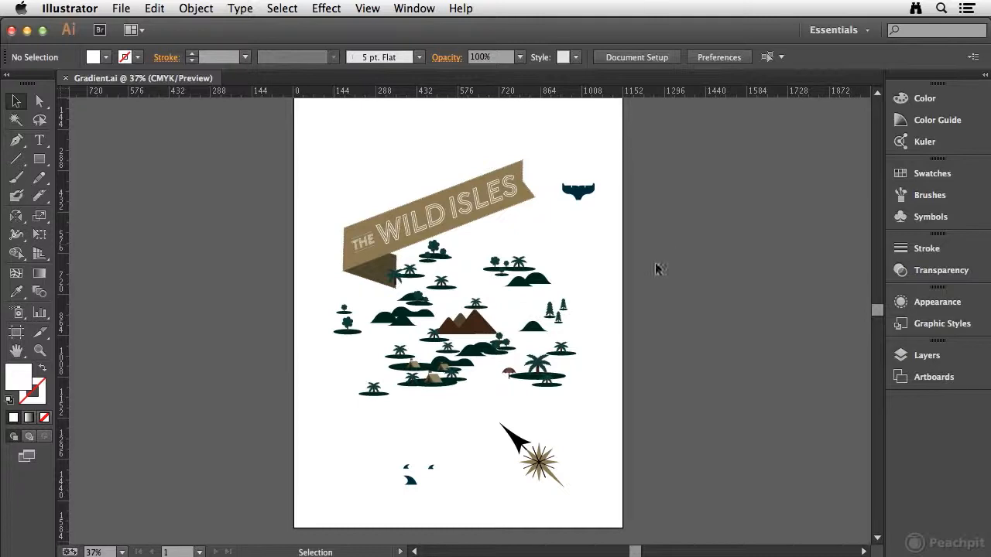
Step: Show only the Mountains layer, hiding all the other layers
{"action": "left_click", "coordinate": [946, 355]}
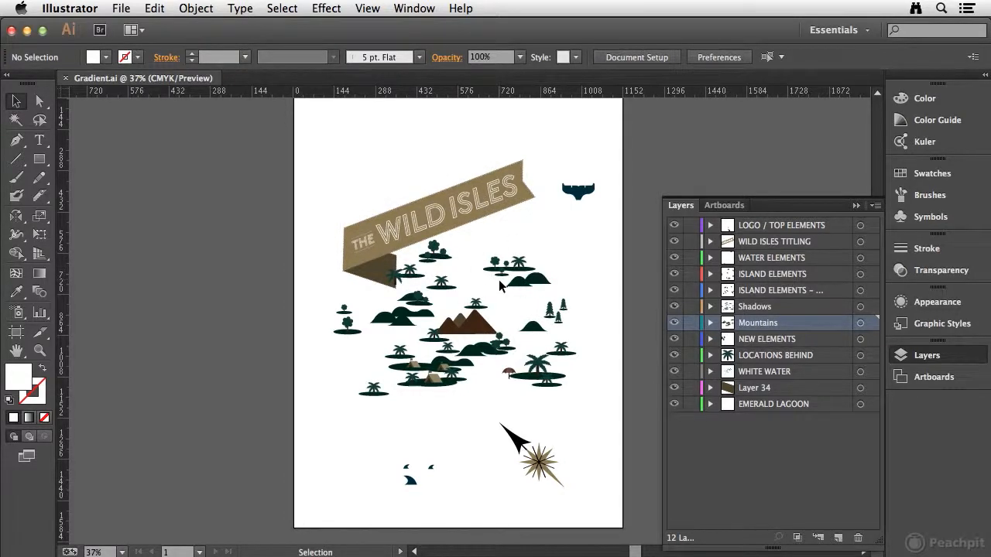
{"action": "left_click", "coordinate": [674, 323], "text": "alt"}
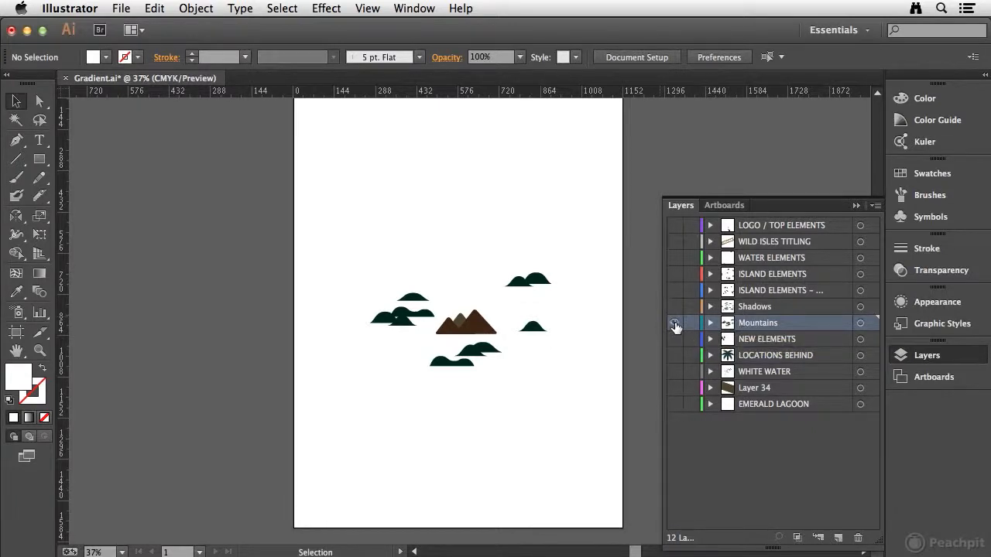
{"action": "left_click", "coordinate": [674, 323], "text": "alt"}
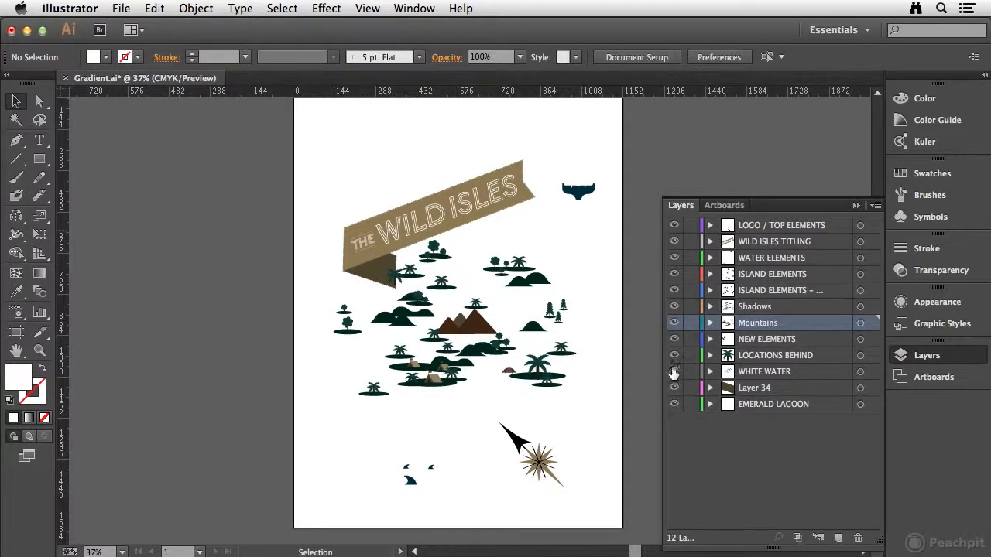
{"action": "left_click", "coordinate": [674, 324], "text": "alt"}
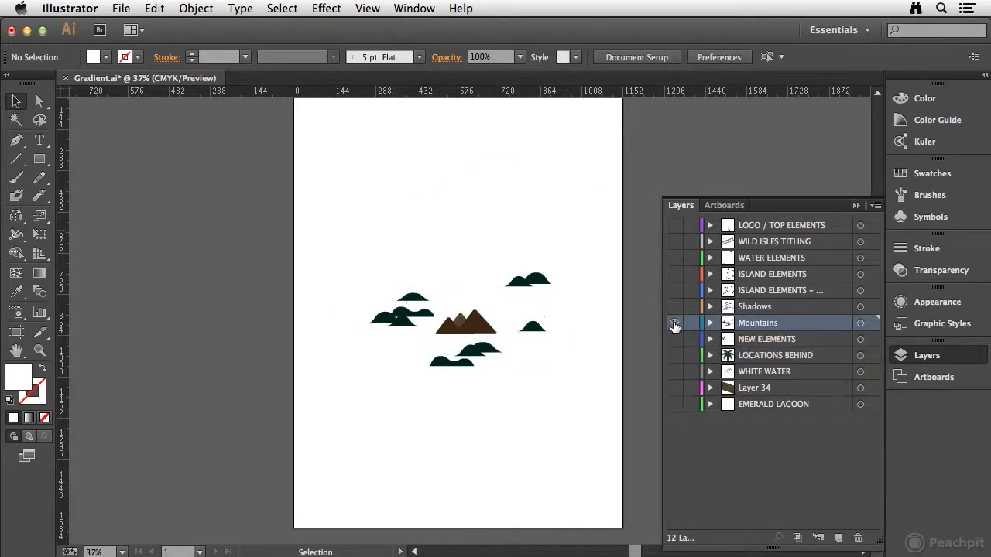
Step: Open the Gradient panel and select the small mountain shape
{"action": "key", "text": "super+space"}
{"action": "left_click_drag", "start_coordinate": [341, 239], "coordinate": [503, 353]}
{"action": "key", "text": "super+space"}
{"action": "left_click_drag", "start_coordinate": [132, 203], "coordinate": [279, 275]}
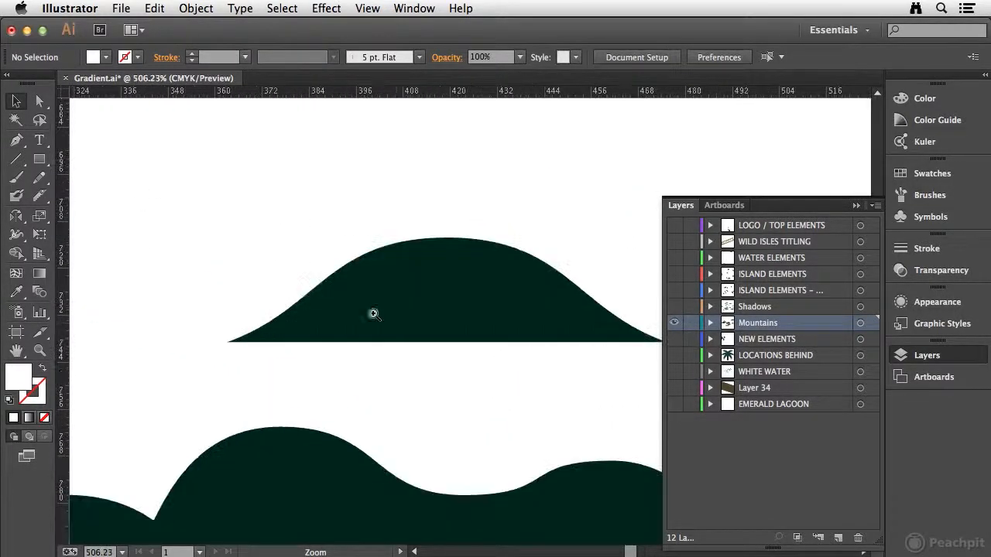
{"action": "left_click_drag", "start_coordinate": [447, 343], "coordinate": [364, 317]}
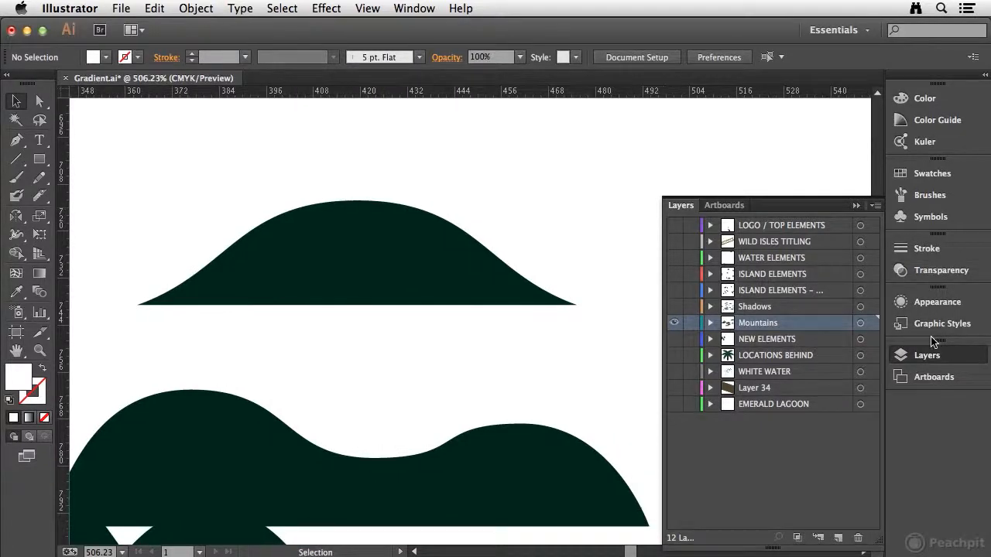
{"action": "left_click", "coordinate": [946, 358]}
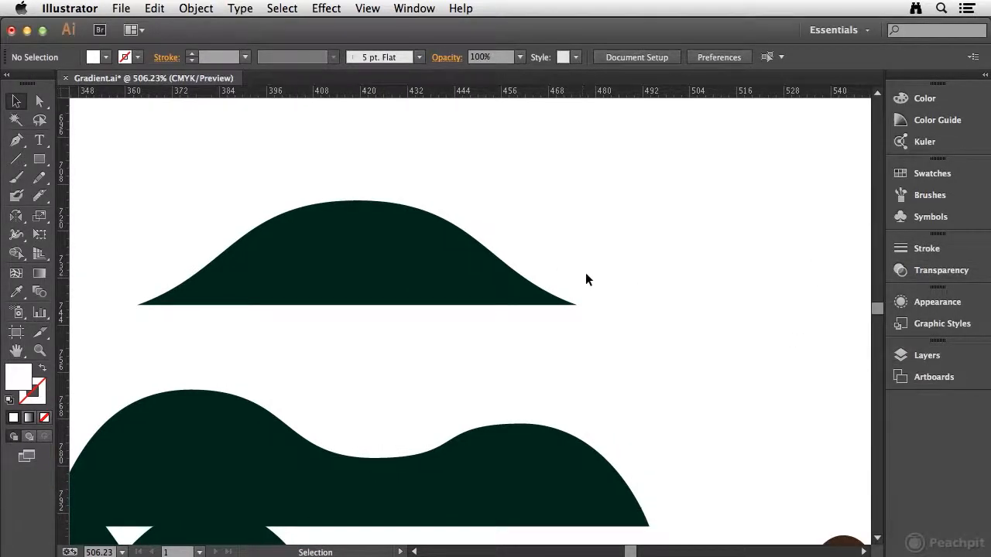
{"action": "left_click", "coordinate": [415, 10]}
{"action": "left_click", "coordinate": [489, 343]}
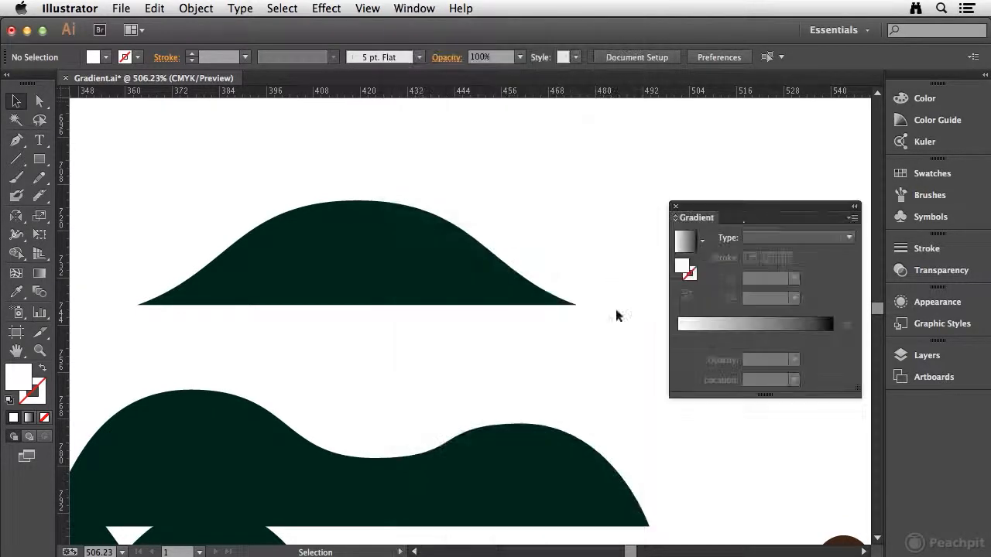
{"action": "left_click_drag", "start_coordinate": [783, 209], "coordinate": [755, 305]}
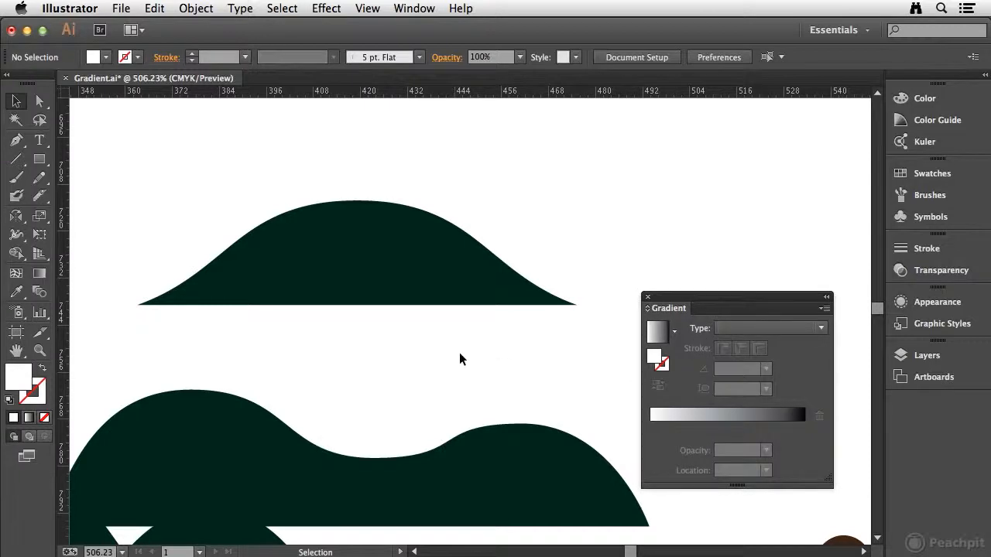
{"action": "left_click_drag", "start_coordinate": [271, 184], "coordinate": [379, 268]}
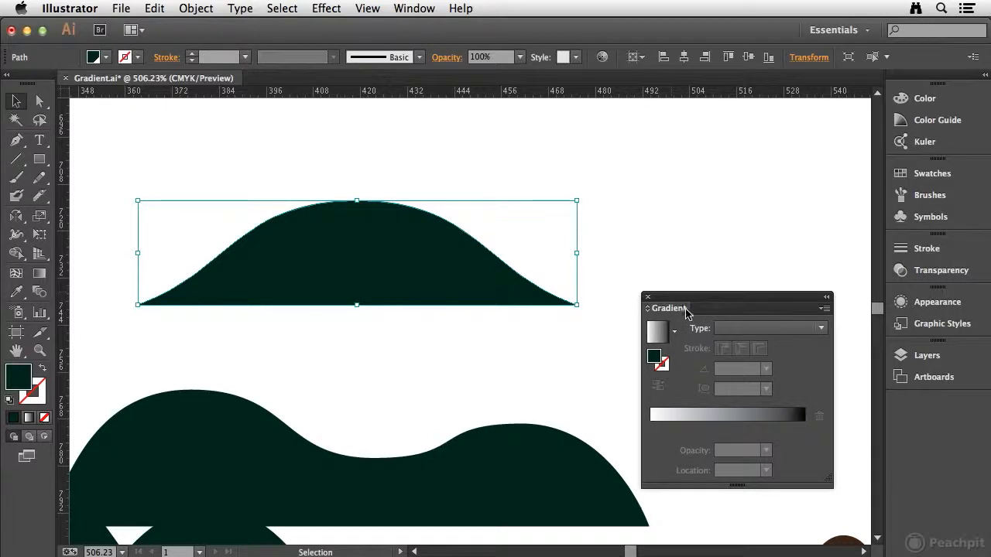
Step: Apply a Linear gradient to the mountain with an angle of 90°
{"action": "left_click", "coordinate": [822, 329]}
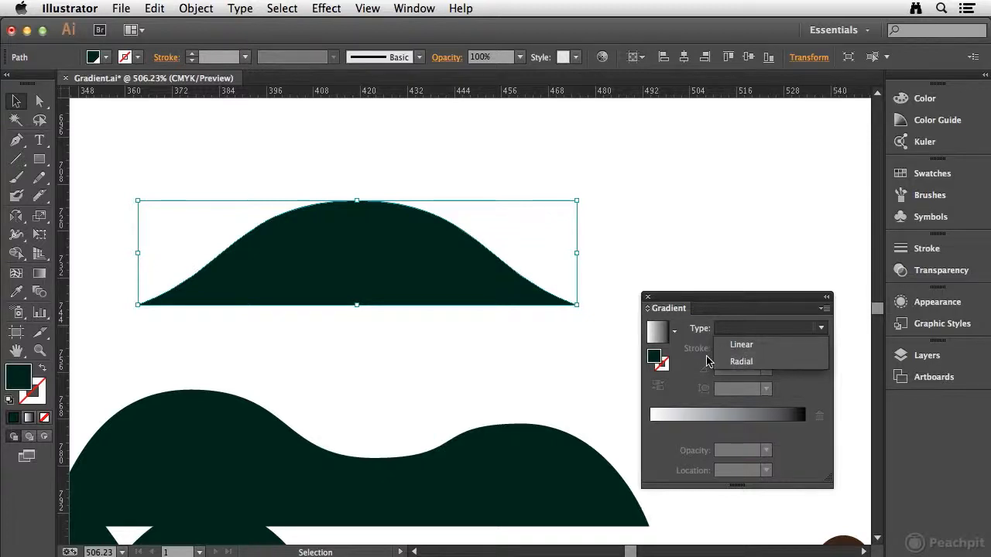
{"action": "left_click", "coordinate": [769, 346]}
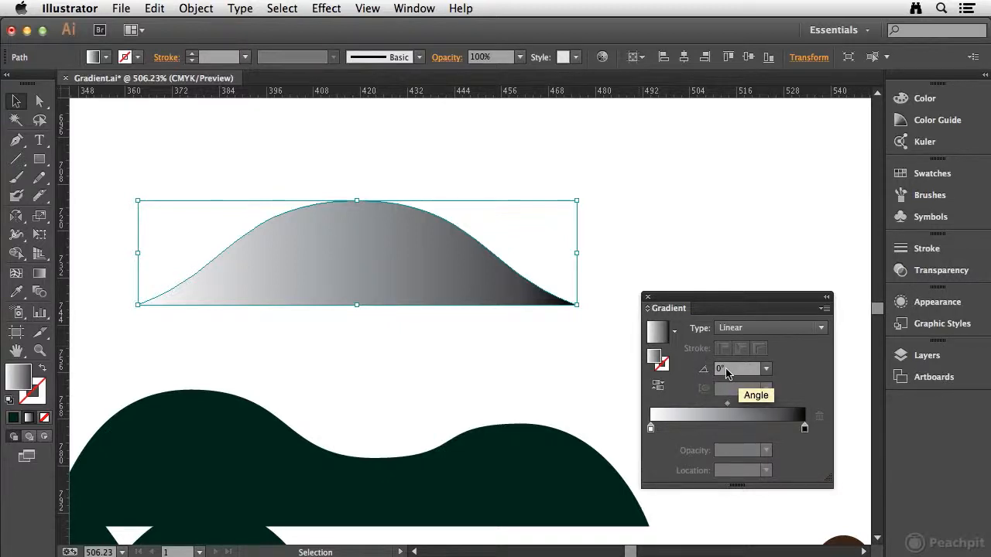
{"action": "left_click", "coordinate": [766, 370]}
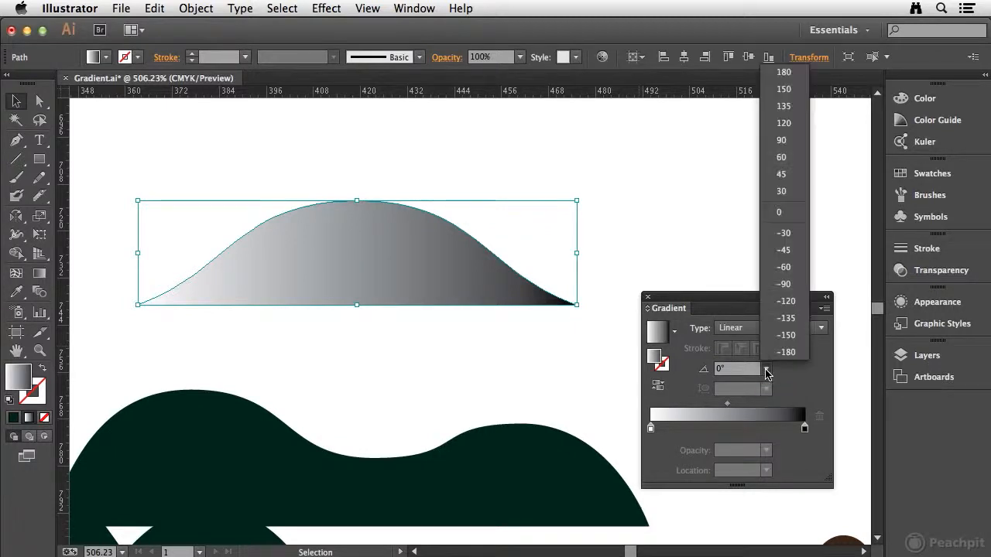
{"action": "left_click", "coordinate": [784, 284]}
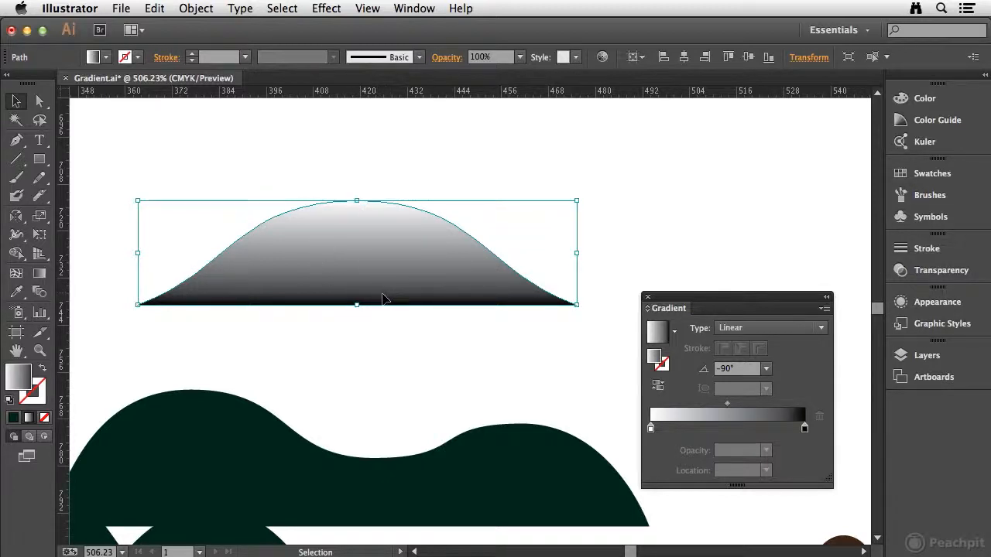
{"action": "left_click", "coordinate": [765, 368]}
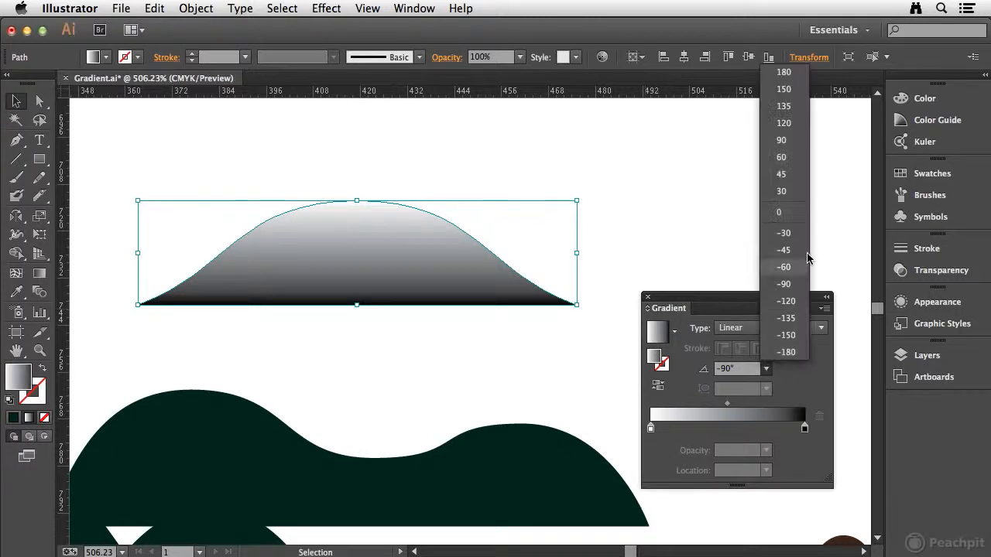
{"action": "left_click", "coordinate": [784, 141]}
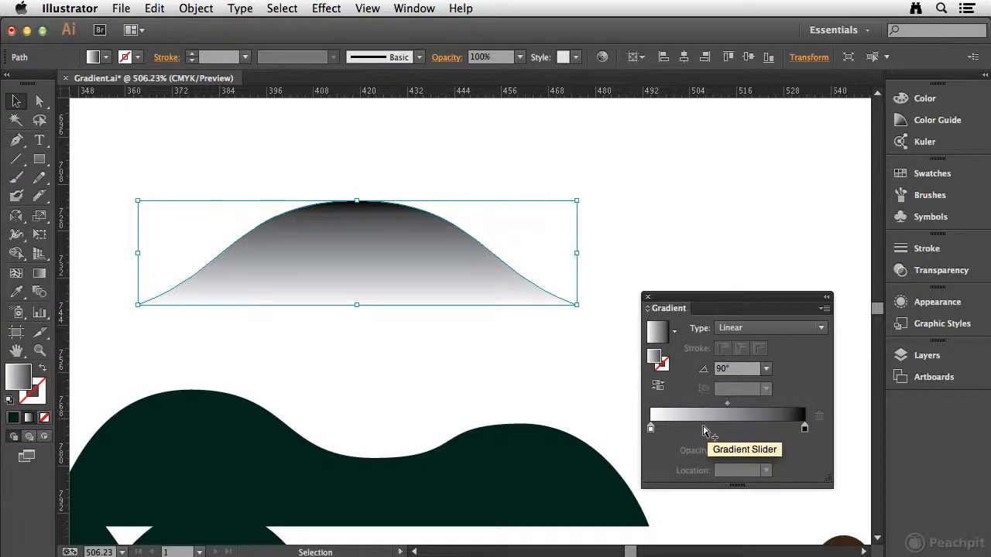
{"action": "mouse_move", "coordinate": [703, 431]}
{"action": "left_mouse_down"}
{"action": "mouse_move", "coordinate": [730, 428]}
{"action": "mouse_move", "coordinate": [704, 429]}
{"action": "mouse_move", "coordinate": [710, 435]}
{"action": "left_mouse_up"}
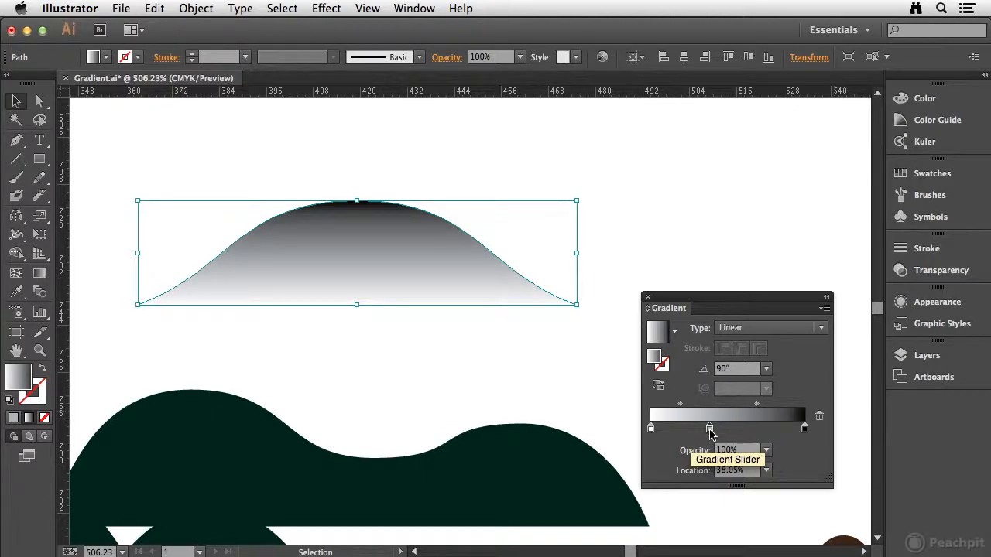
{"action": "left_click_drag", "start_coordinate": [710, 431], "coordinate": [628, 462]}
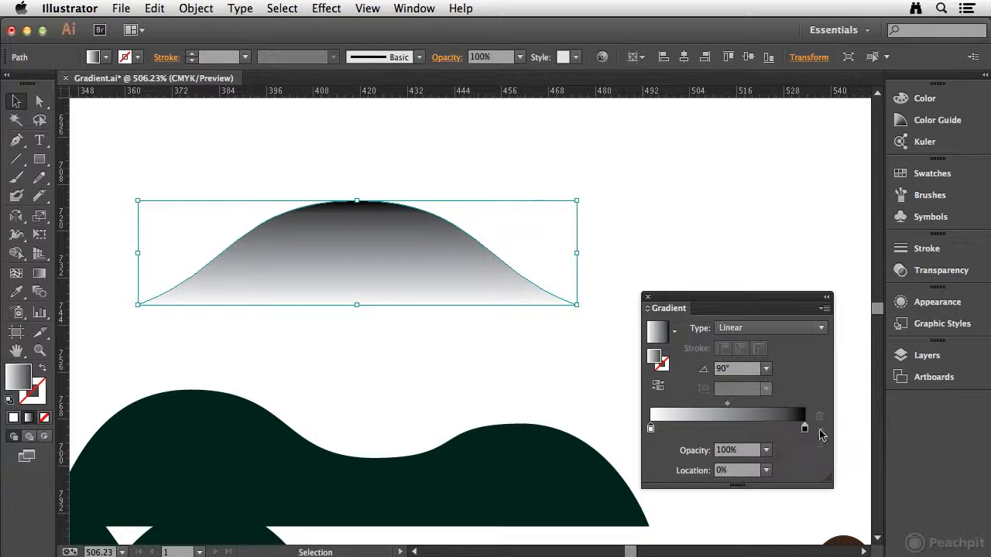
Step: Open the color of the gradient's end stop and switch its color mode to CMYK
{"action": "double_click", "coordinate": [804, 431]}
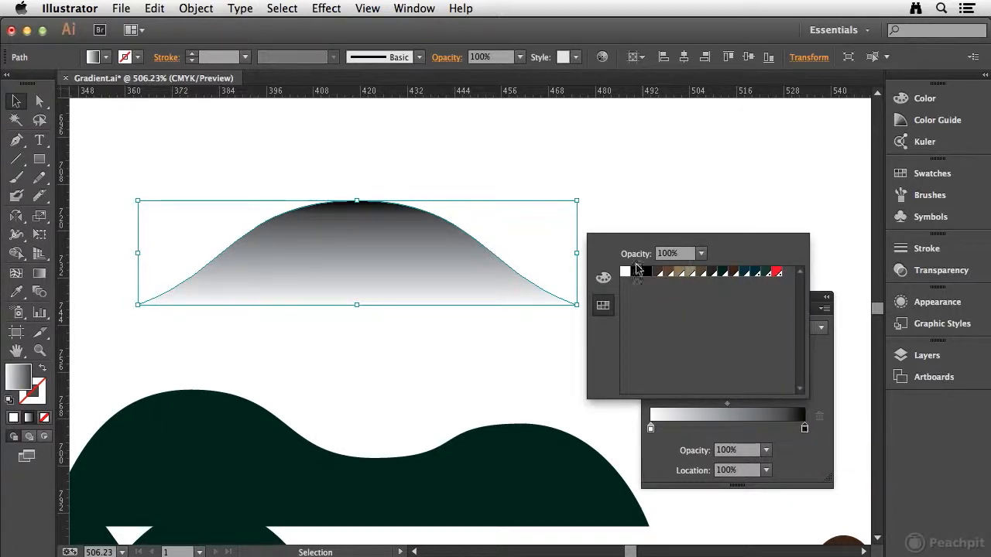
{"action": "left_click", "coordinate": [605, 280]}
{"action": "left_click", "coordinate": [602, 305]}
{"action": "left_click", "coordinate": [607, 279]}
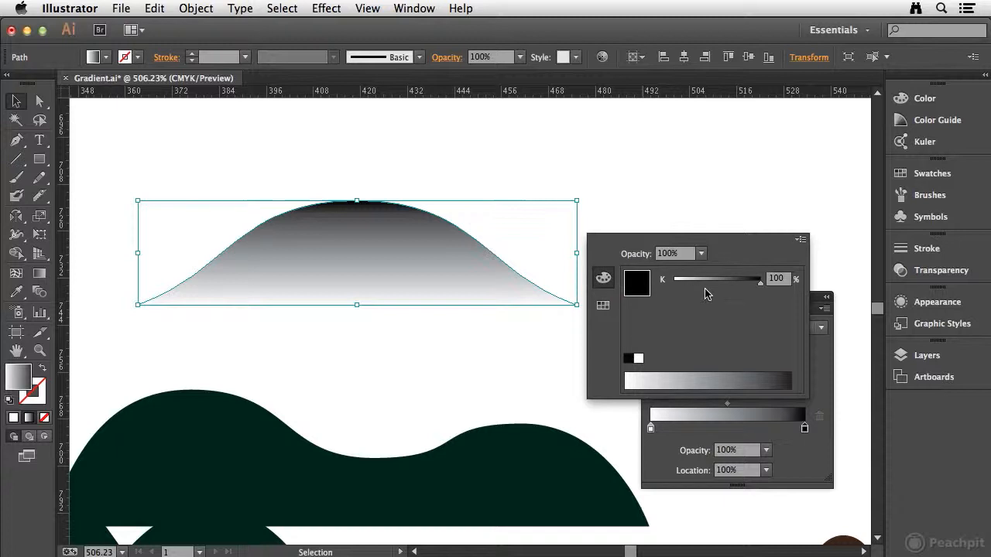
{"action": "left_click", "coordinate": [800, 240]}
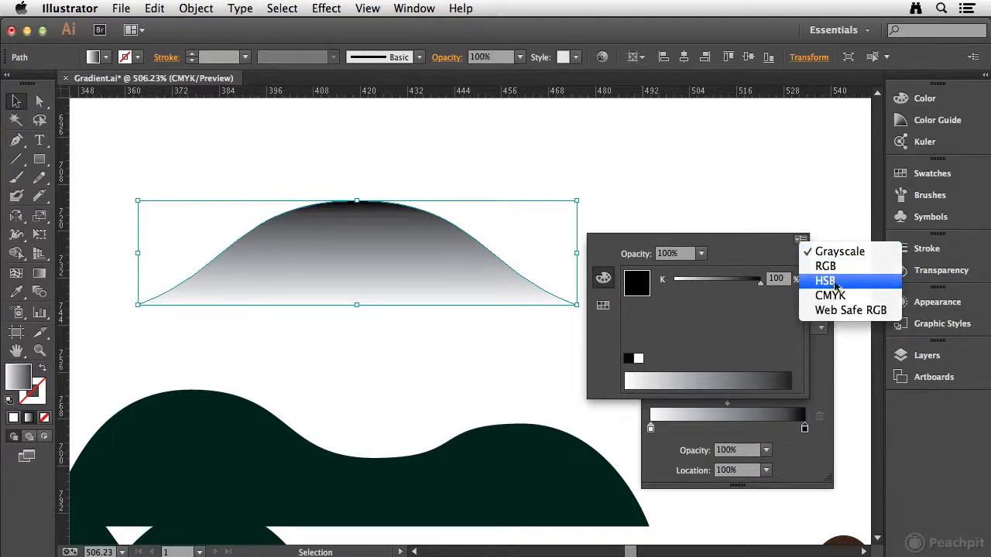
{"action": "left_click", "coordinate": [832, 266]}
{"action": "left_click", "coordinate": [800, 240]}
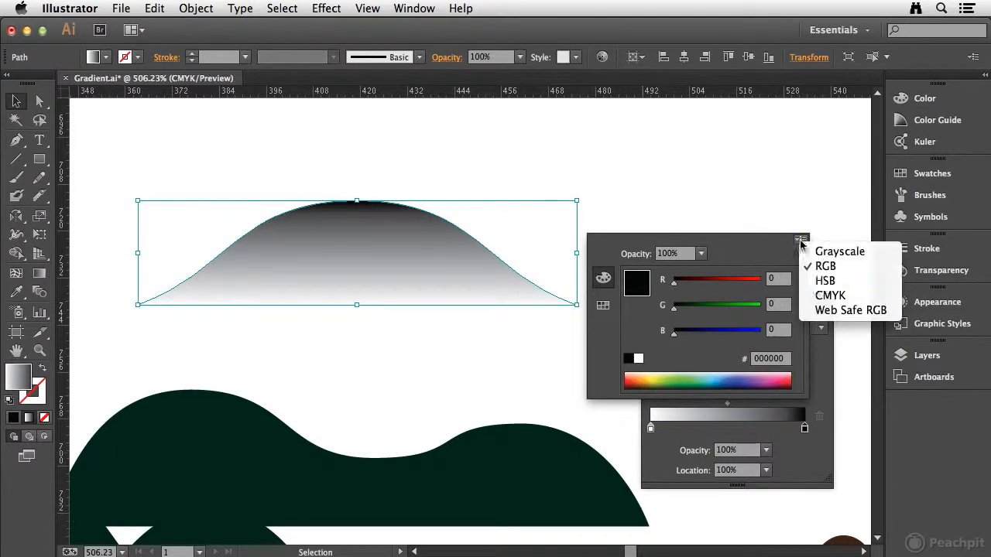
{"action": "left_click", "coordinate": [829, 294]}
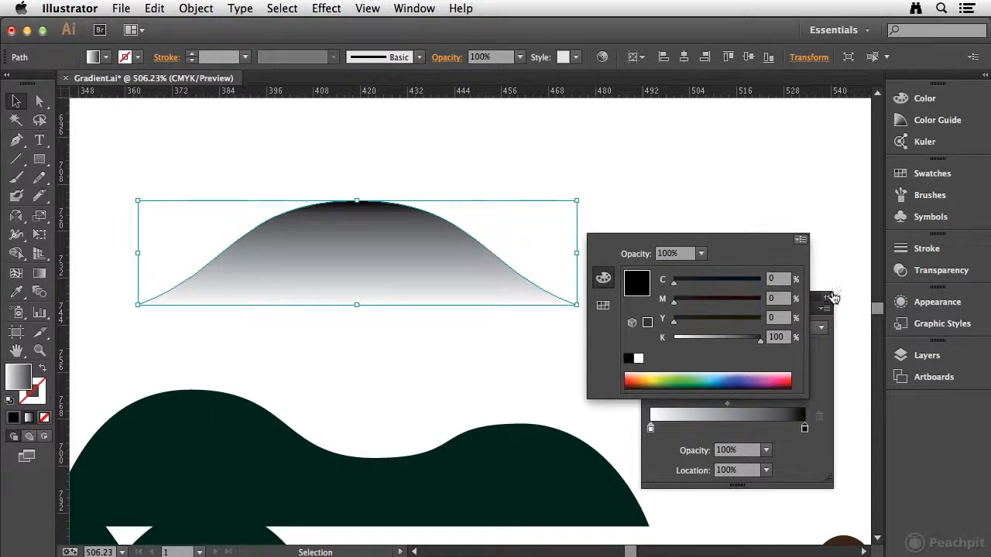
Step: Set the end stop's color to the dark teal swatch
{"action": "left_click", "coordinate": [605, 306]}
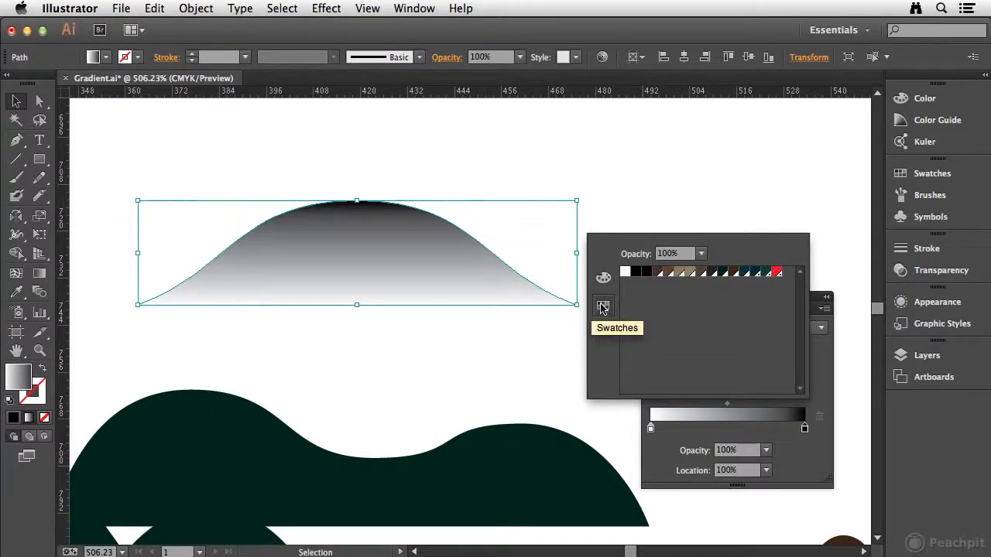
{"action": "left_click", "coordinate": [765, 273]}
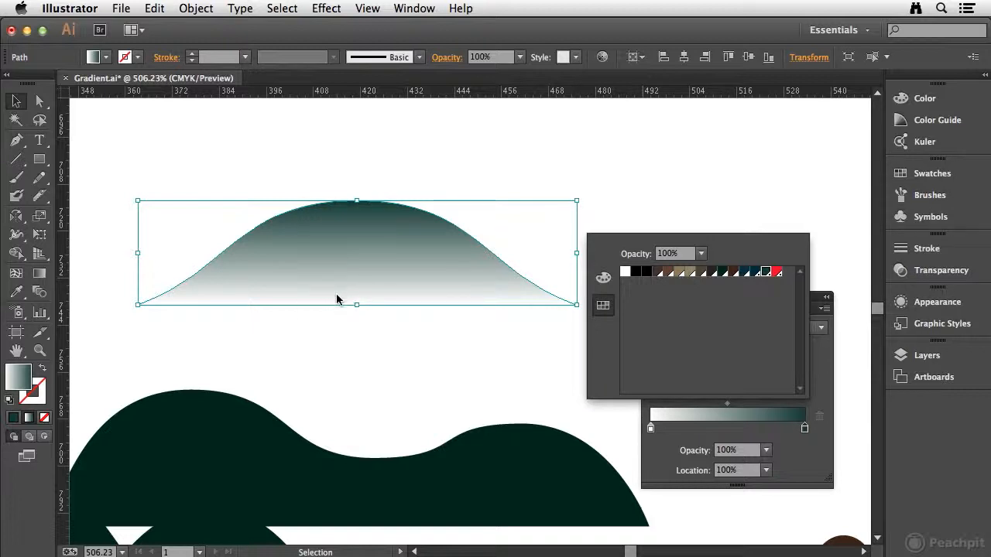
{"action": "left_click", "coordinate": [825, 361]}
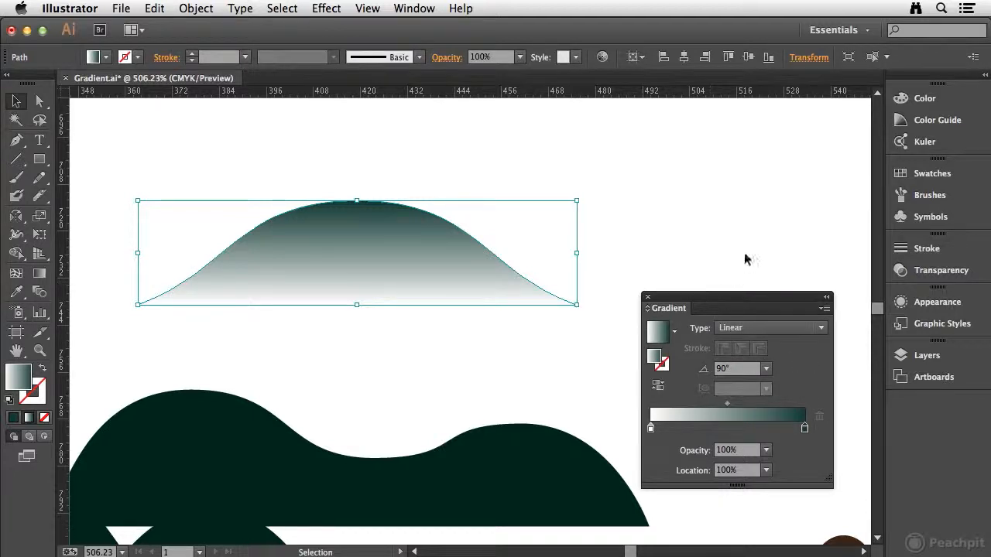
Step: Move the gradient midpoint toward the white stop, to a location of 16.81%
{"action": "left_click_drag", "start_coordinate": [726, 301], "coordinate": [753, 232]}
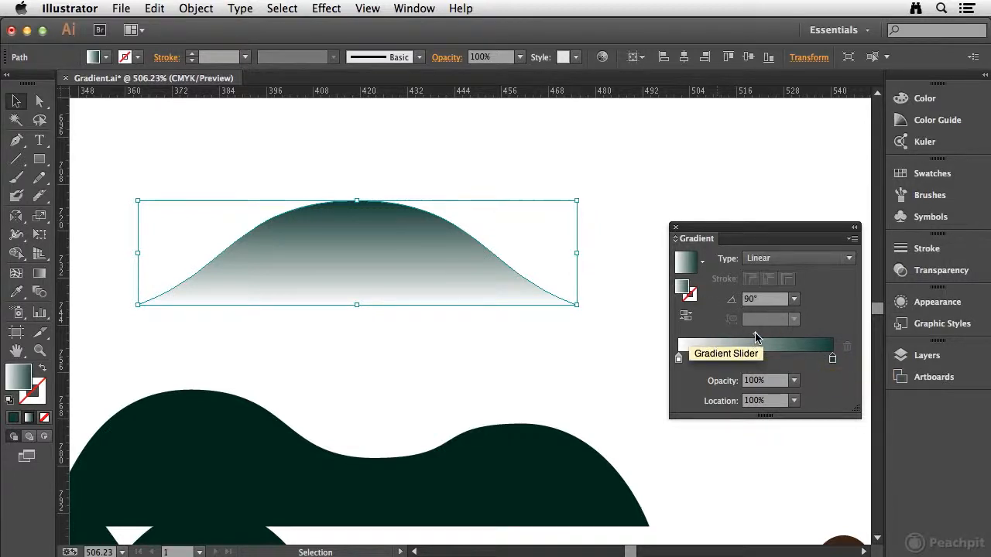
{"action": "left_click_drag", "start_coordinate": [756, 334], "coordinate": [725, 339]}
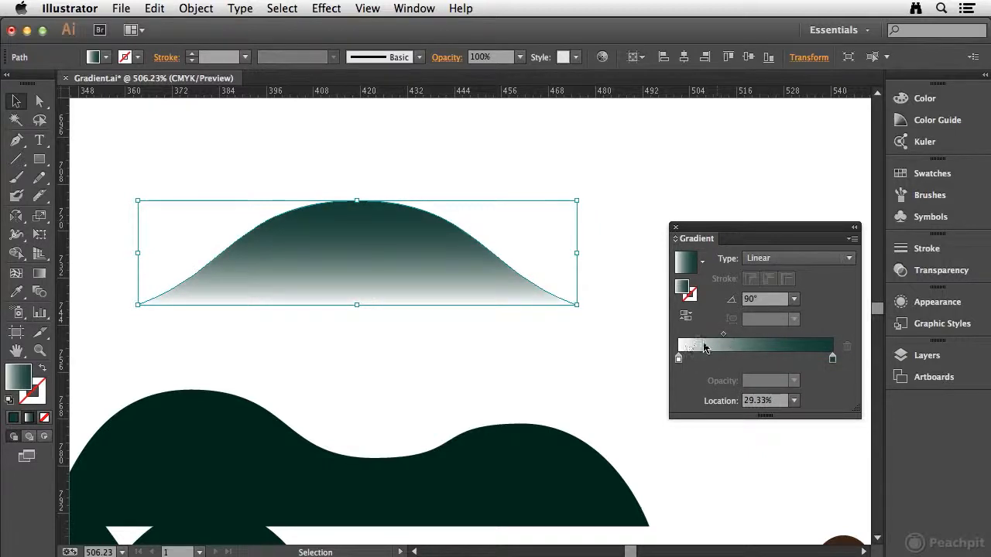
{"action": "left_click_drag", "start_coordinate": [725, 339], "coordinate": [710, 339]}
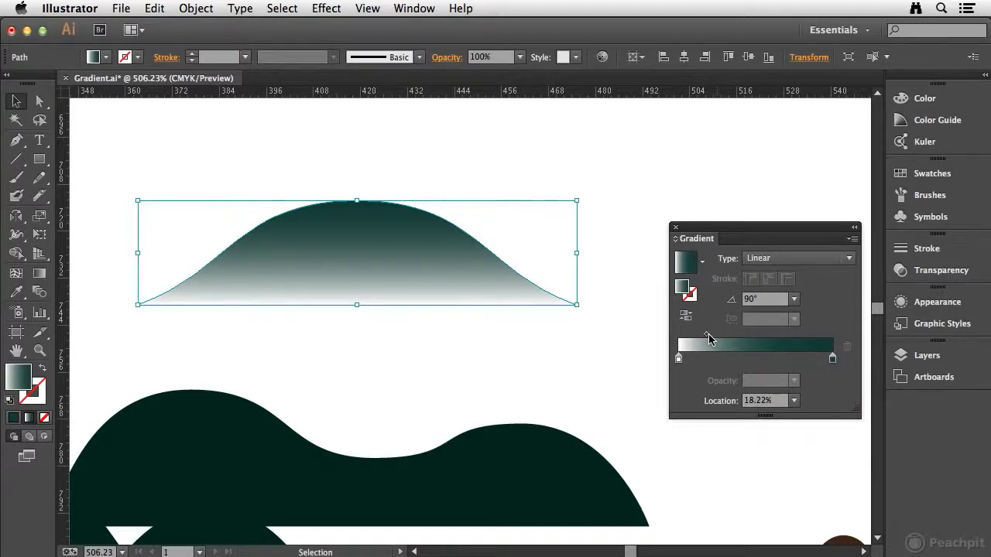
{"action": "left_click_drag", "start_coordinate": [707, 335], "coordinate": [703, 335]}
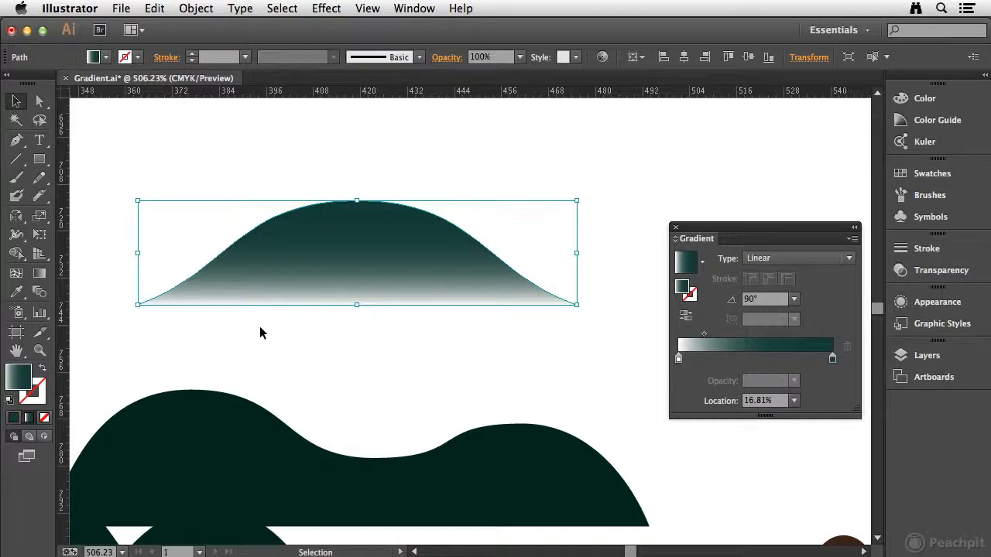
Step: Draw a rectangle covering the mountain and fill it with the tan swatch
{"action": "left_click", "coordinate": [40, 160]}
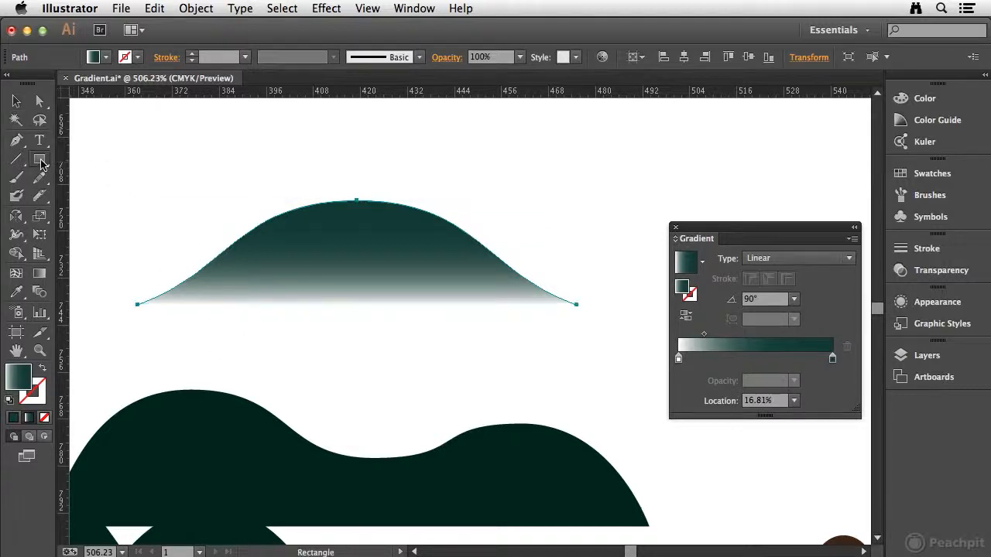
{"action": "left_click_drag", "start_coordinate": [96, 128], "coordinate": [628, 366]}
{"action": "left_click", "coordinate": [932, 174]}
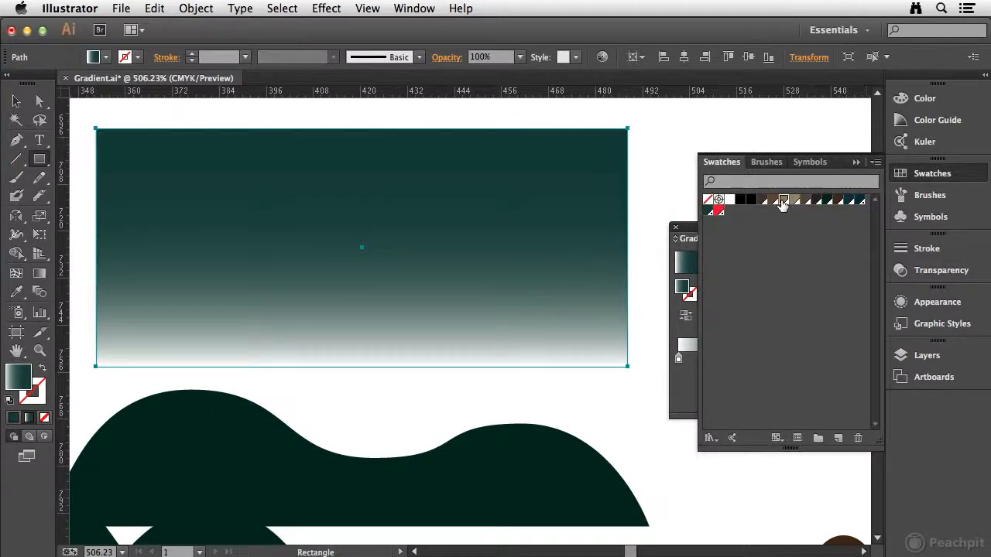
{"action": "left_click", "coordinate": [782, 200]}
Step: Send the tan rectangle behind the mountain
{"action": "left_click", "coordinate": [195, 8]}
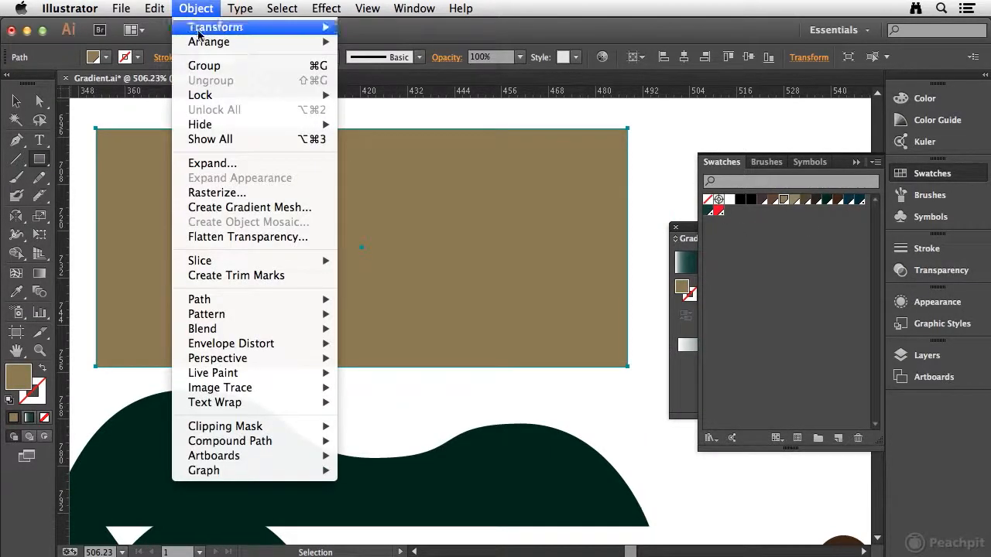
{"action": "mouse_move", "coordinate": [232, 42]}
{"action": "left_click", "coordinate": [418, 86]}
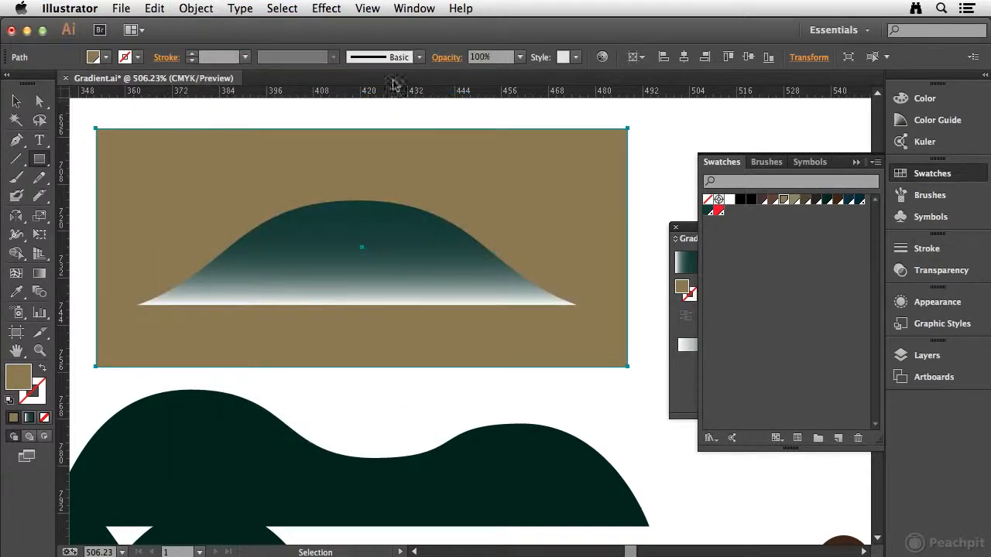
{"action": "left_click", "coordinate": [17, 101]}
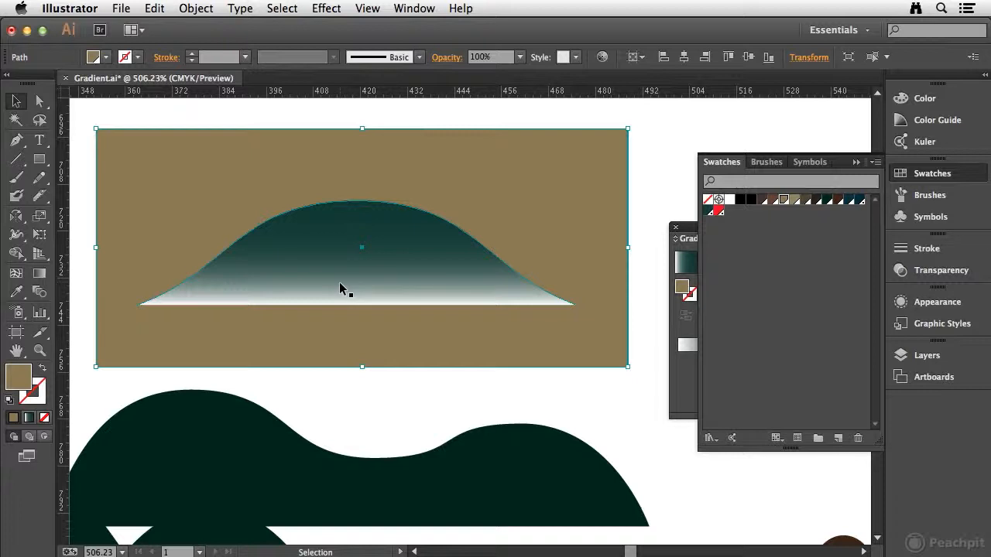
Step: Set the white gradient stop's opacity to 0% on the selected mountain
{"action": "left_click", "coordinate": [310, 253]}
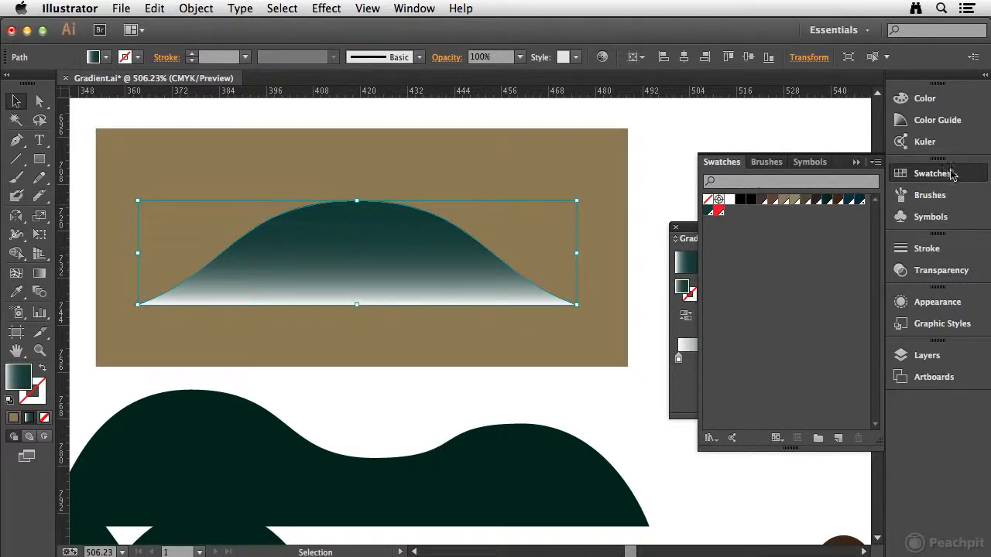
{"action": "left_click", "coordinate": [911, 172]}
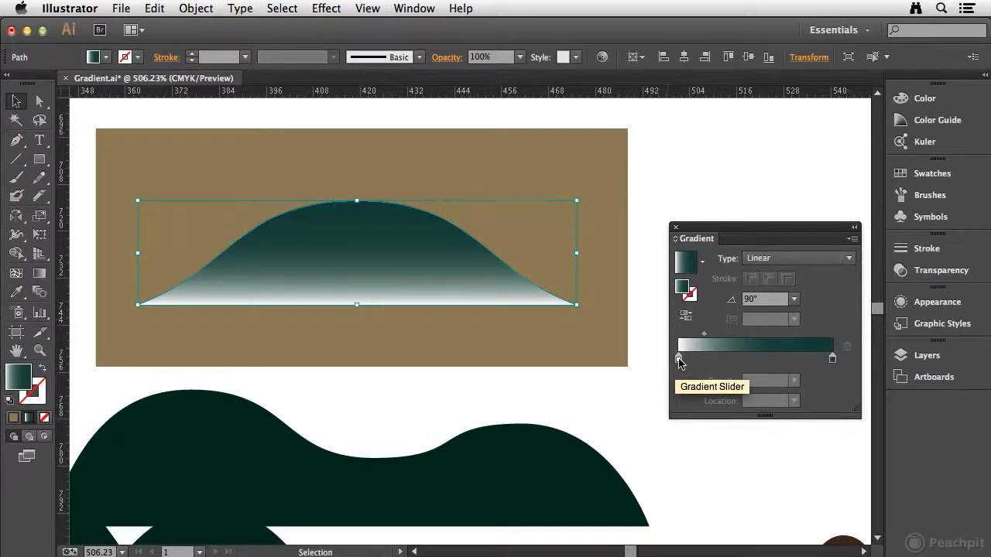
{"action": "left_click", "coordinate": [678, 361]}
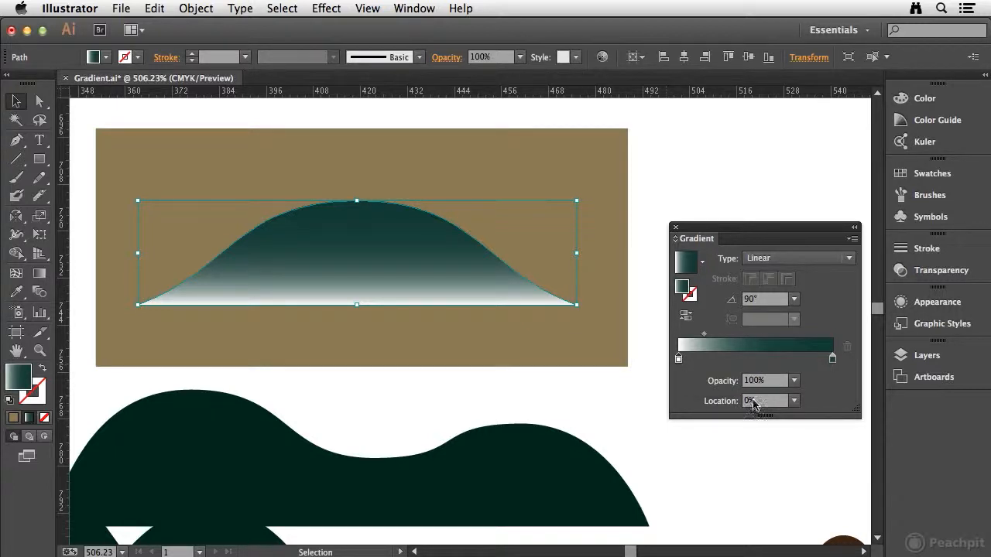
{"action": "left_click_drag", "start_coordinate": [678, 360], "coordinate": [696, 359]}
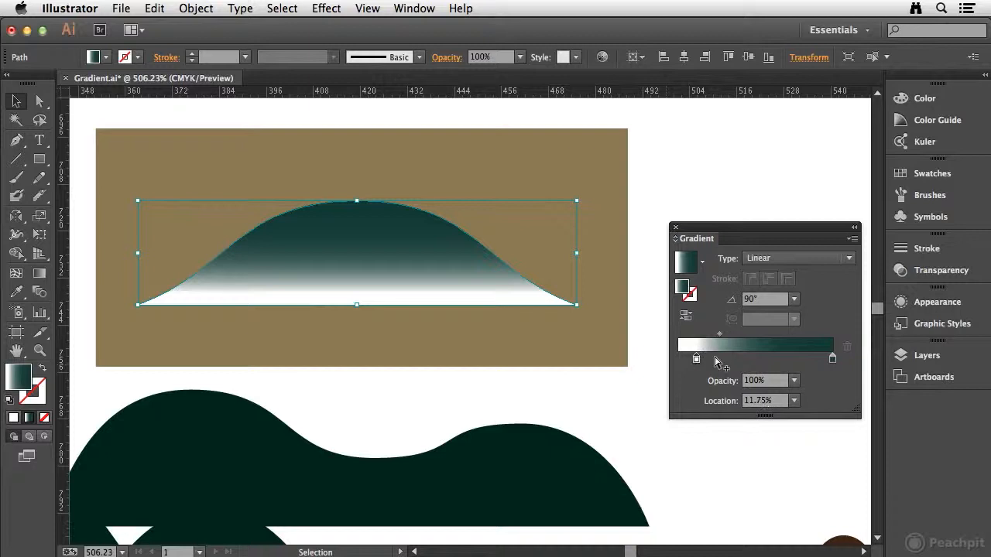
{"action": "left_click_drag", "start_coordinate": [696, 359], "coordinate": [678, 360]}
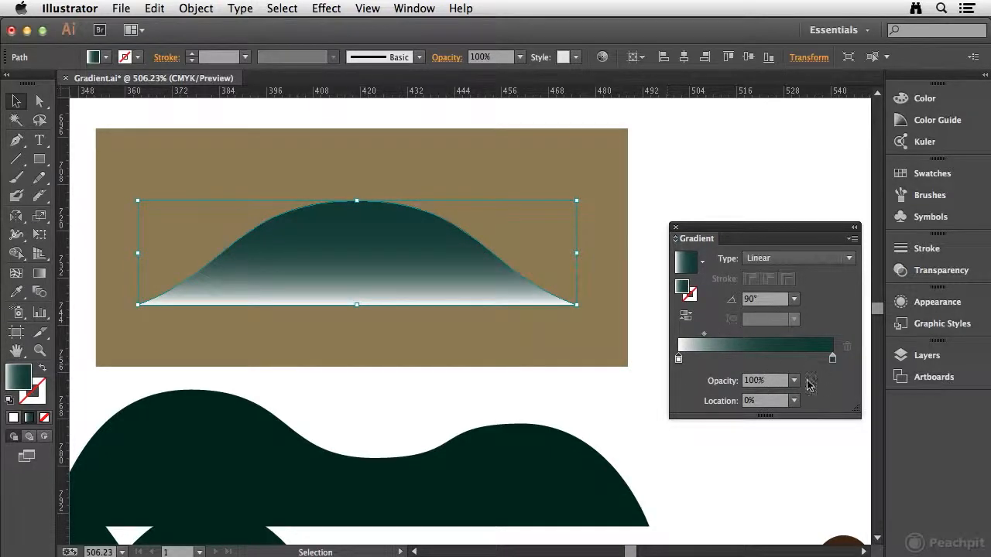
{"action": "left_click", "coordinate": [794, 380]}
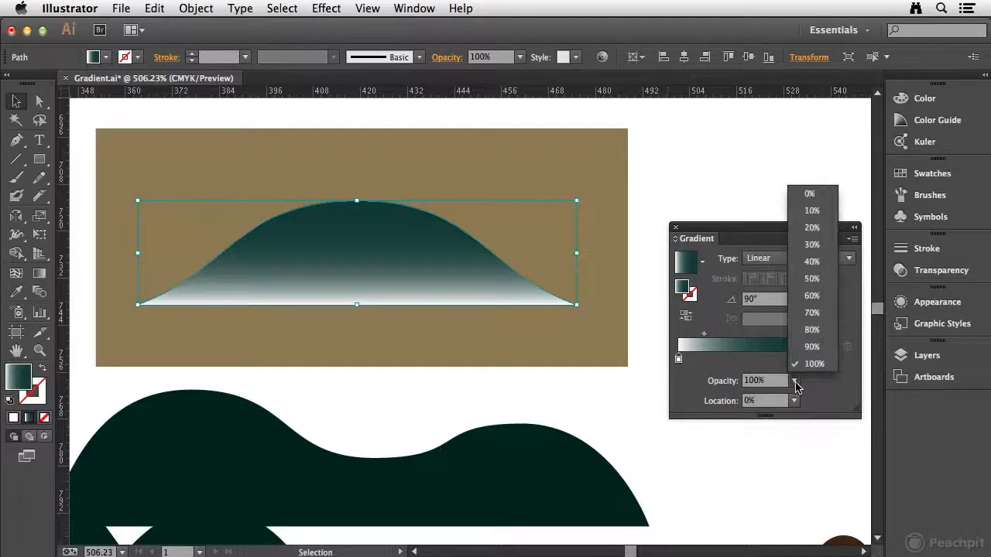
{"action": "left_click", "coordinate": [808, 194]}
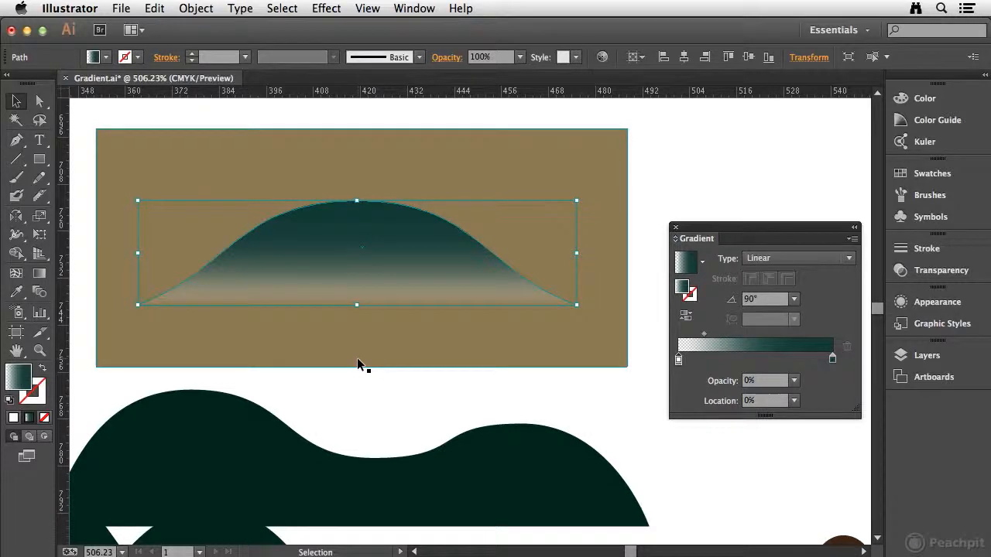
Step: Delete the tan test rectangle behind the mountain
{"action": "left_click", "coordinate": [618, 132]}
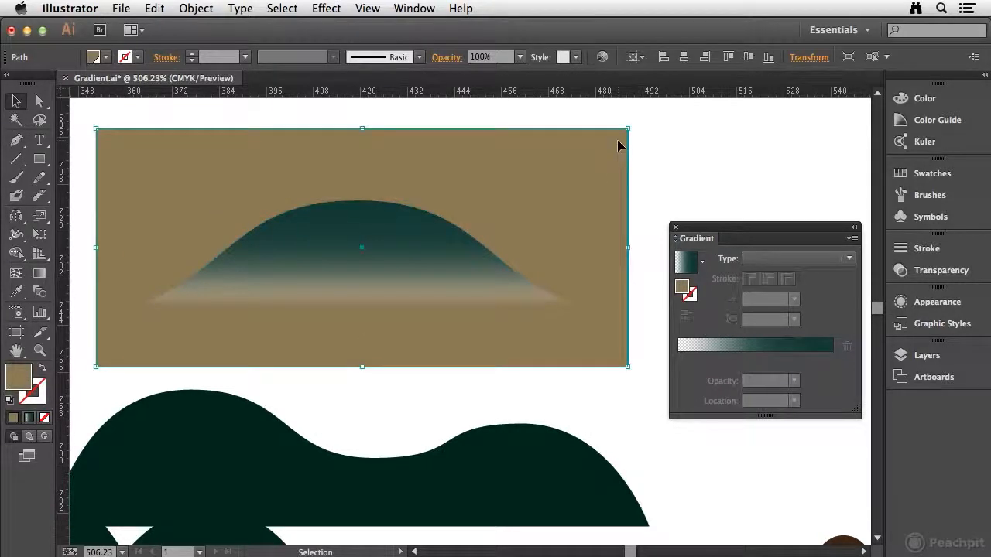
{"action": "key", "text": "Delete"}
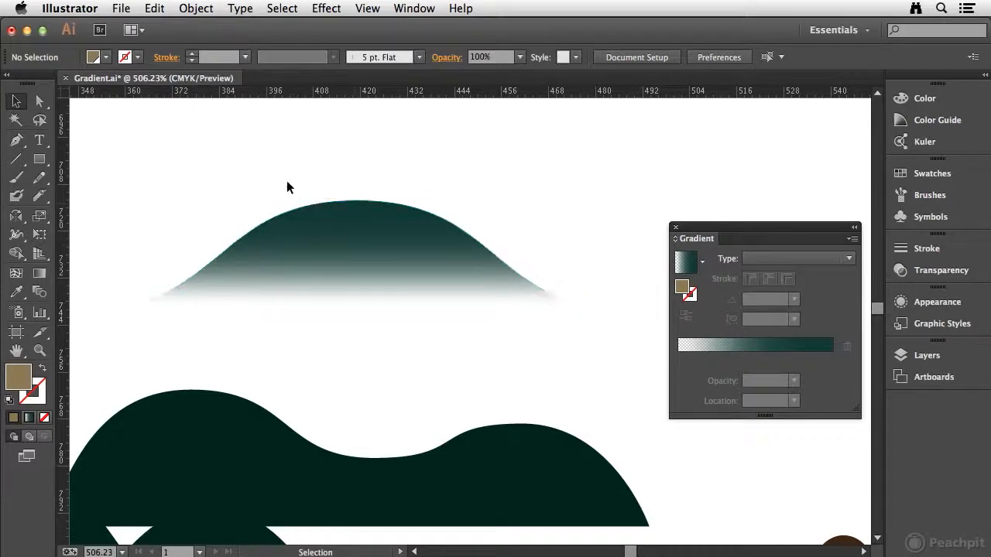
Step: Save the mountain's gradient as a new swatch in the Swatches panel
{"action": "left_click", "coordinate": [338, 252]}
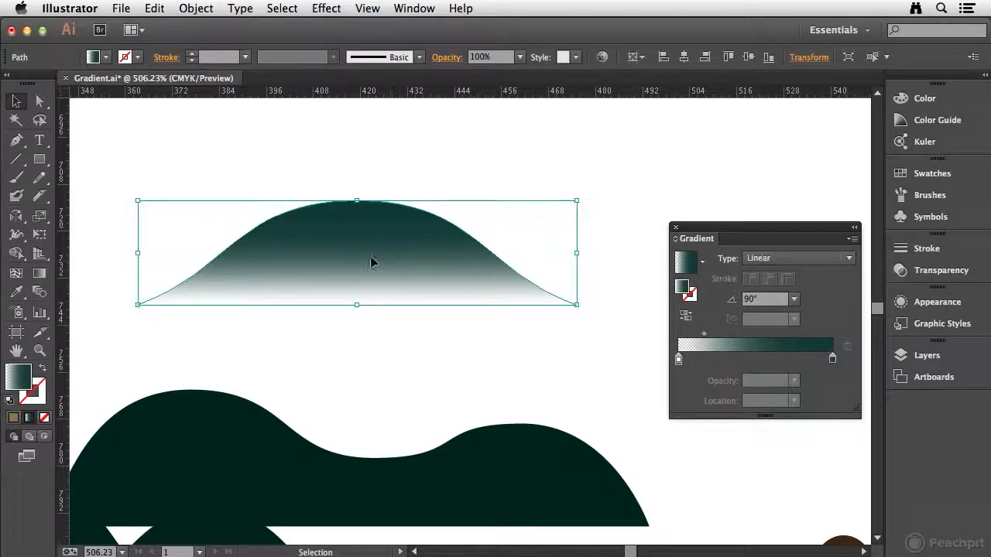
{"action": "left_click", "coordinate": [944, 172]}
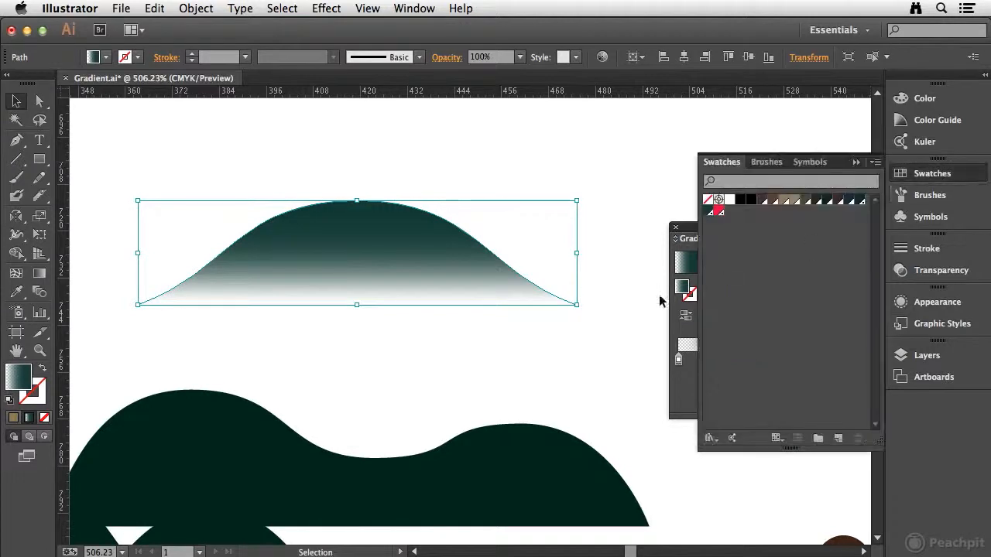
{"action": "left_click_drag", "start_coordinate": [691, 231], "coordinate": [474, 217]}
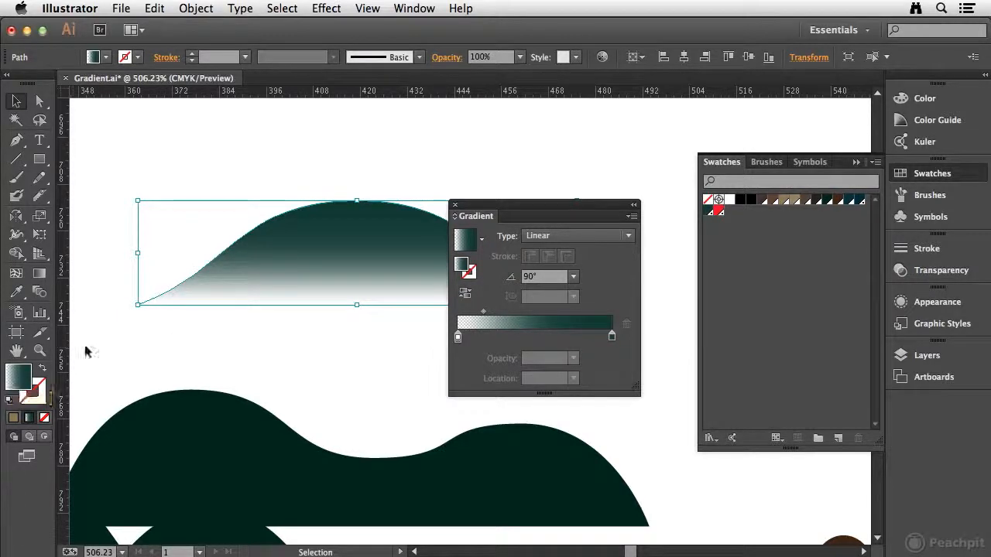
{"action": "left_click_drag", "start_coordinate": [469, 249], "coordinate": [791, 236]}
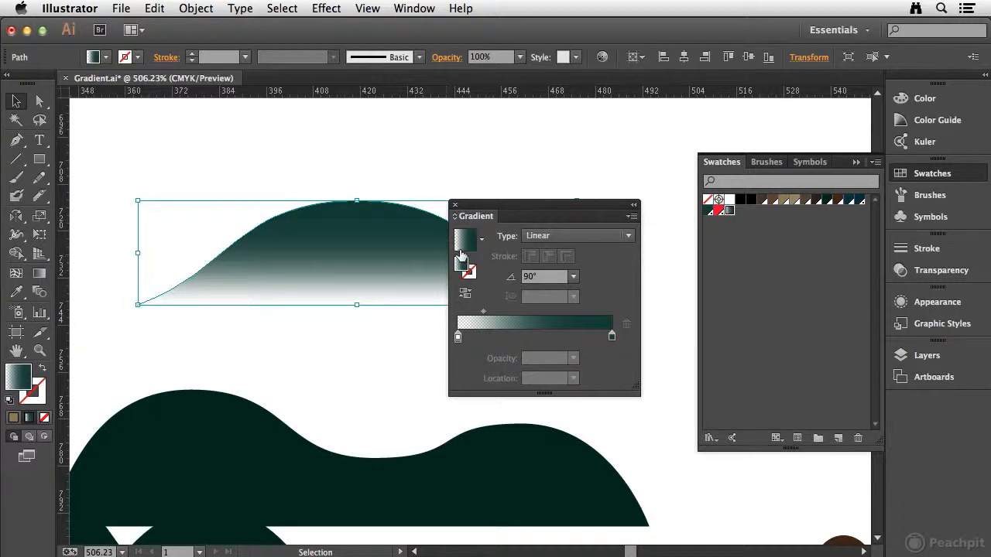
{"action": "left_click_drag", "start_coordinate": [531, 205], "coordinate": [604, 240]}
Step: Apply the new gradient swatch to the left group of dark mountains and set its angle to 90°
{"action": "key", "text": "a"}
{"action": "key", "text": "ctrl+minus"}
{"action": "key", "text": "ctrl+minus"}
{"action": "key", "text": "super+minus"}
{"action": "key", "text": "super+minus"}
{"action": "key", "text": "space"}
{"action": "left_click_drag", "start_coordinate": [285, 294], "coordinate": [146, 189]}
{"action": "left_click_drag", "start_coordinate": [137, 259], "coordinate": [263, 337]}
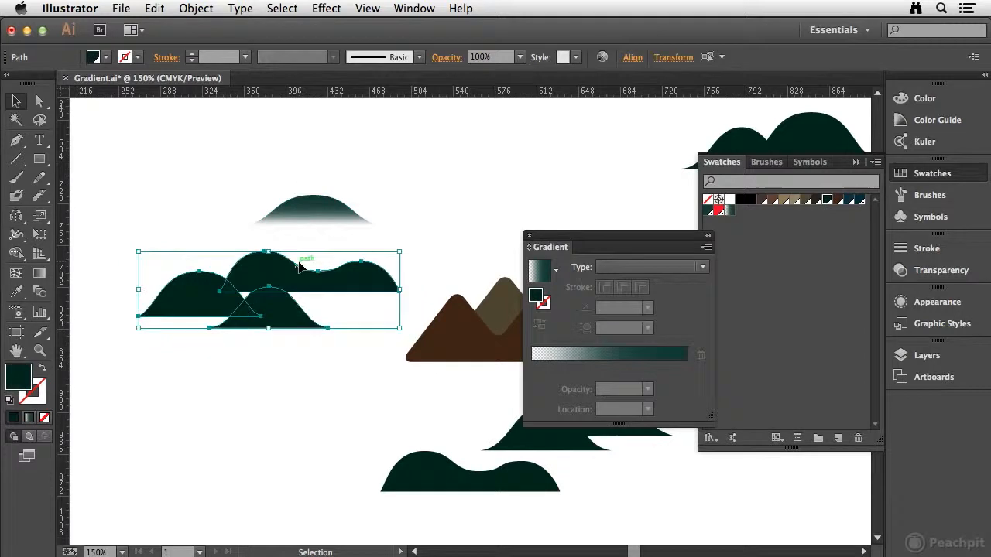
{"action": "left_click", "coordinate": [729, 210]}
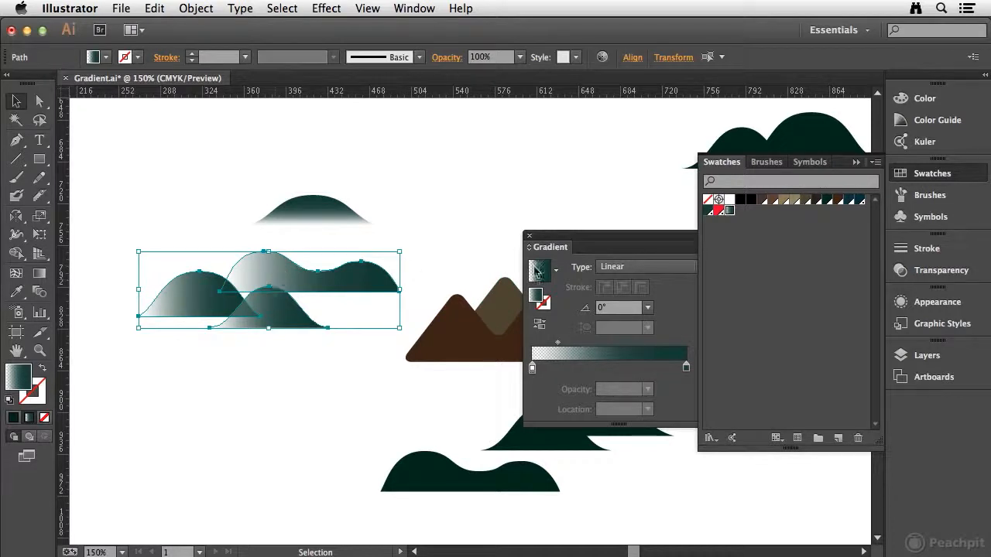
{"action": "left_click", "coordinate": [647, 307]}
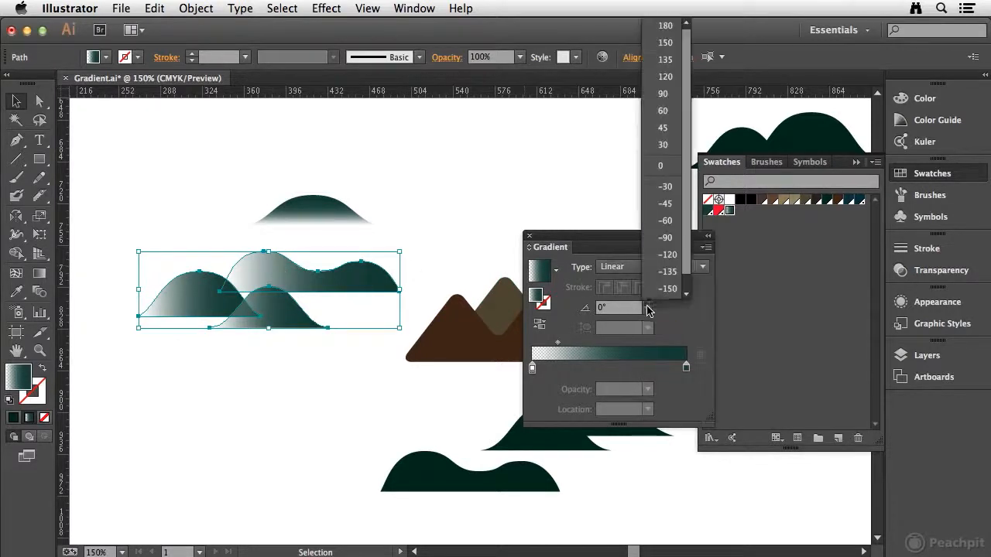
{"action": "left_click", "coordinate": [666, 94]}
{"action": "key", "text": "super+shift+a"}
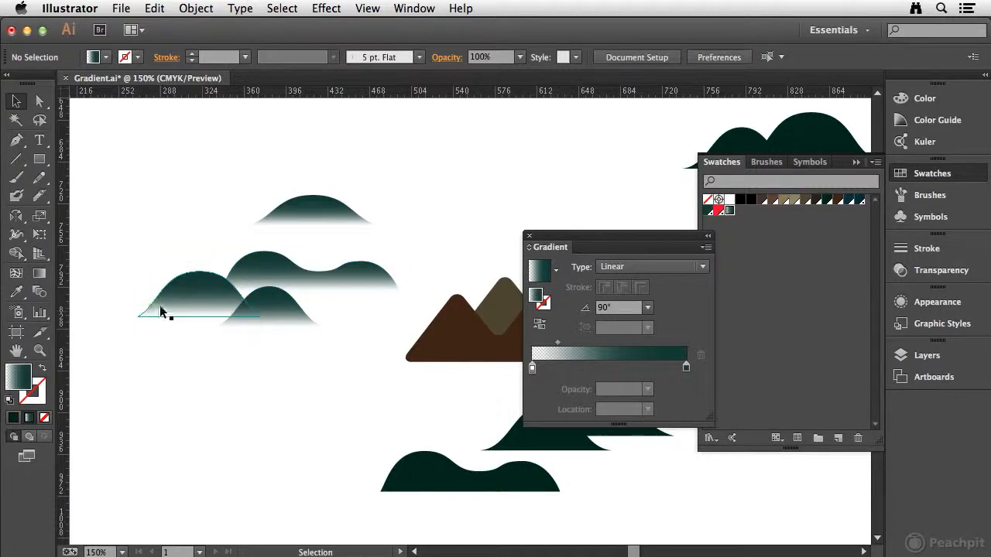
Step: Apply the gradient swatch to the lower group of mountains with a 90° angle
{"action": "key", "text": "space"}
{"action": "left_click_drag", "start_coordinate": [366, 358], "coordinate": [132, 272]}
{"action": "left_click_drag", "start_coordinate": [146, 325], "coordinate": [426, 379]}
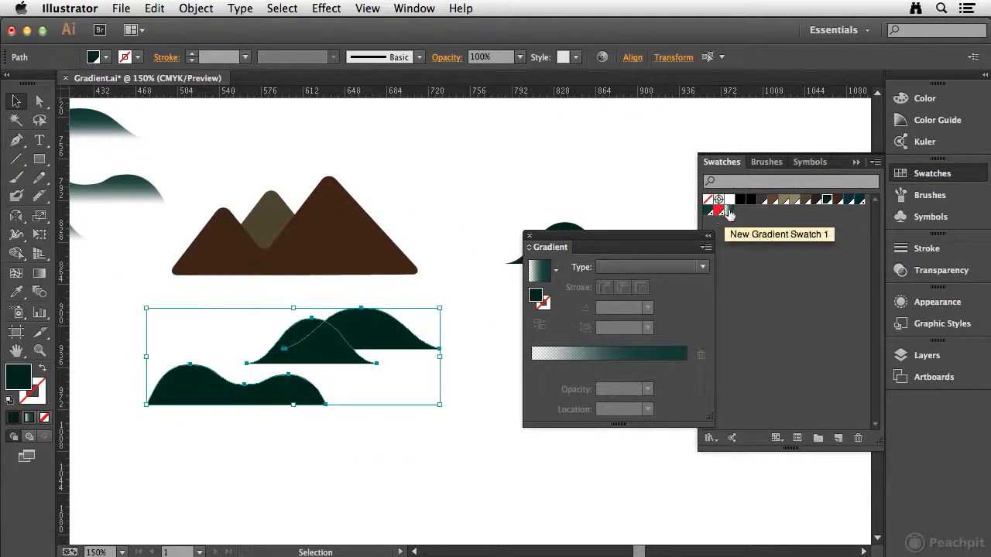
{"action": "left_click", "coordinate": [729, 210]}
{"action": "left_click", "coordinate": [647, 307]}
{"action": "left_click", "coordinate": [661, 96]}
Step: Apply the gradient swatch to the single mountain on the right with a 90° angle
{"action": "scroll", "coordinate": [387, 232], "scroll_direction": "right", "scroll_amount": 10}
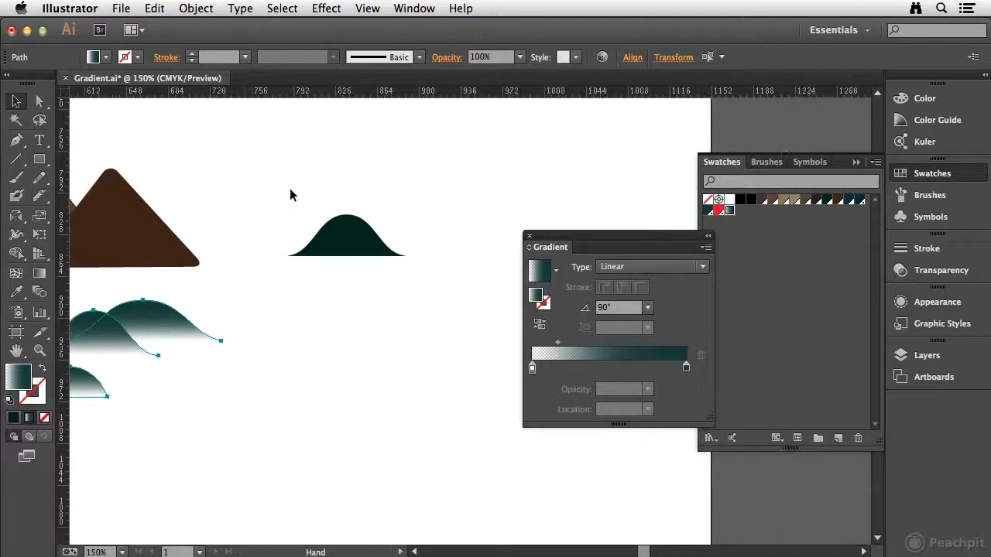
{"action": "left_click", "coordinate": [333, 236]}
{"action": "left_click", "coordinate": [729, 210]}
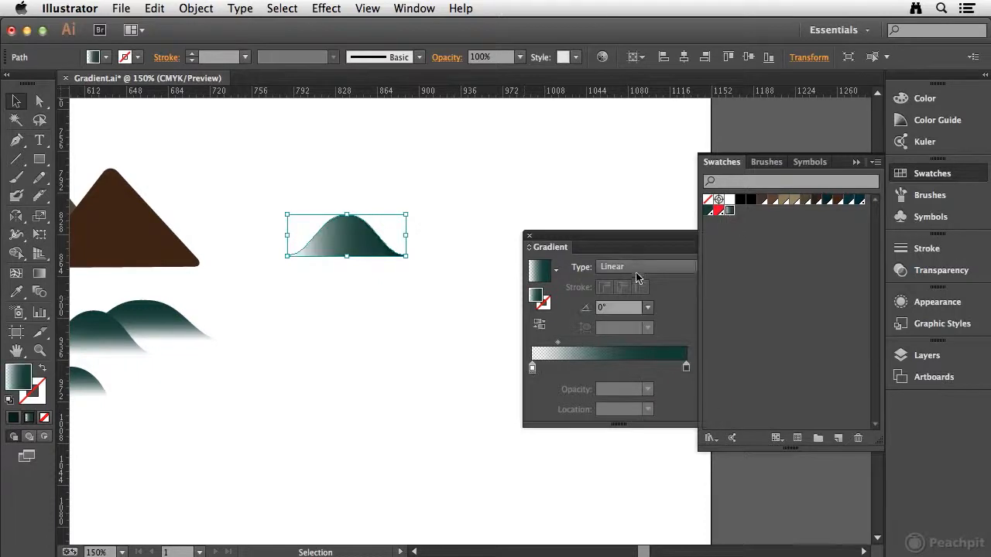
{"action": "left_click", "coordinate": [647, 307]}
{"action": "left_click", "coordinate": [661, 93]}
{"action": "left_click", "coordinate": [503, 171]}
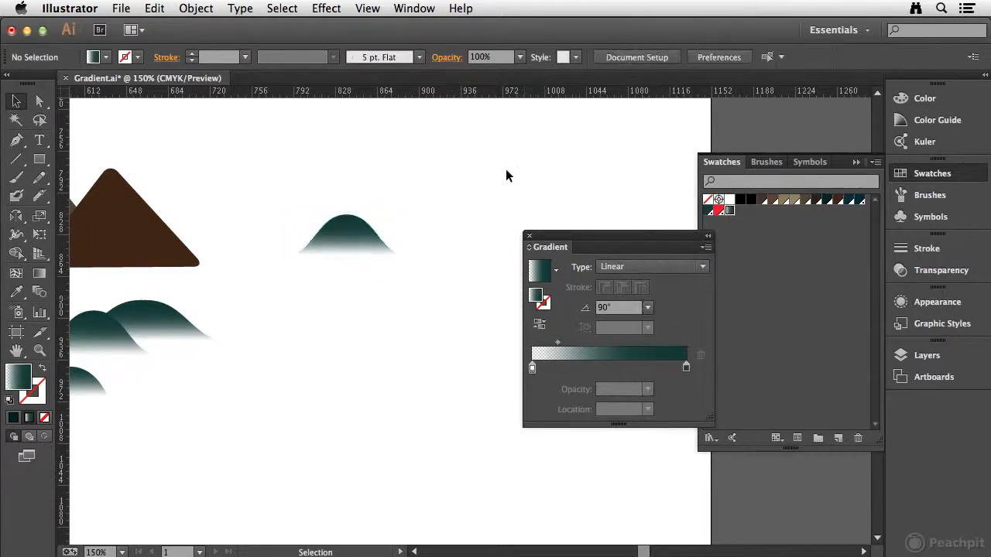
Step: Apply the gradient swatch to the pair of mountains at the upper right with a 90° angle
{"action": "scroll", "coordinate": [332, 310], "scroll_direction": "left", "scroll_amount": 10}
{"action": "scroll", "coordinate": [332, 311], "scroll_direction": "left", "scroll_amount": 4}
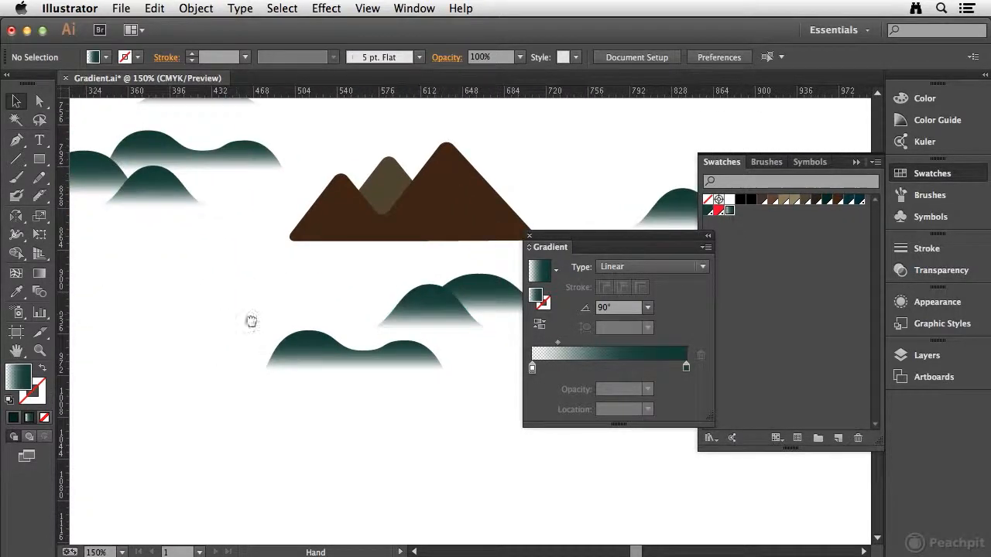
{"action": "scroll", "coordinate": [250, 321], "scroll_direction": "left", "scroll_amount": 6}
{"action": "scroll", "coordinate": [250, 320], "scroll_direction": "up", "scroll_amount": 3}
{"action": "scroll", "coordinate": [388, 386], "scroll_direction": "right", "scroll_amount": 10}
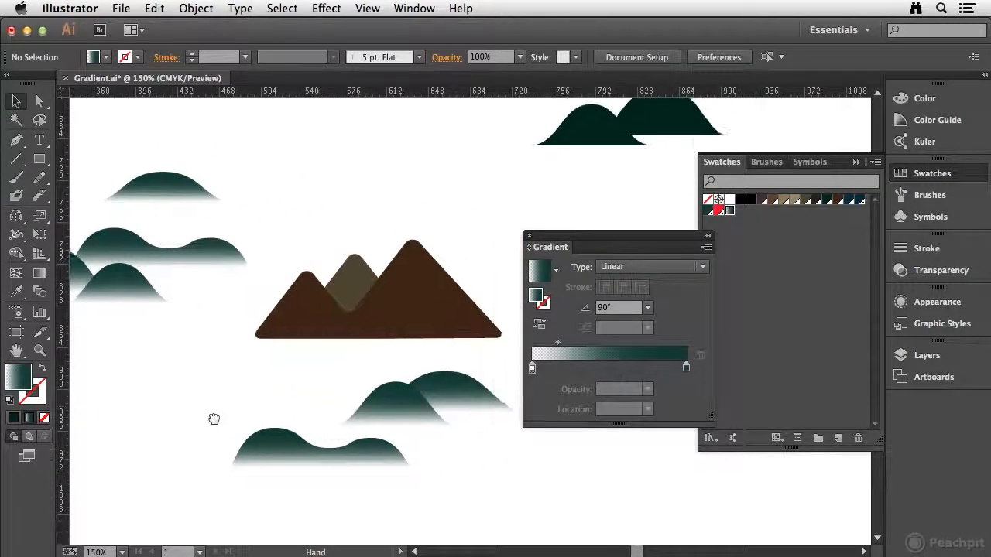
{"action": "scroll", "coordinate": [212, 416], "scroll_direction": "up", "scroll_amount": 3}
{"action": "left_click_drag", "start_coordinate": [363, 272], "coordinate": [143, 340]}
{"action": "left_click_drag", "start_coordinate": [241, 186], "coordinate": [452, 290]}
{"action": "left_click", "coordinate": [729, 211]}
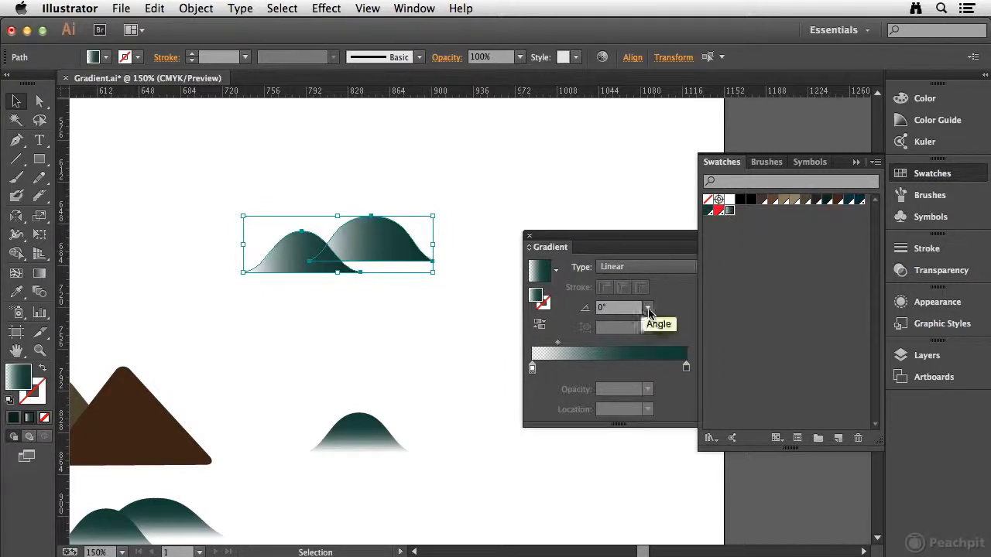
{"action": "left_click", "coordinate": [648, 308]}
{"action": "left_click", "coordinate": [666, 105]}
{"action": "left_click", "coordinate": [470, 249]}
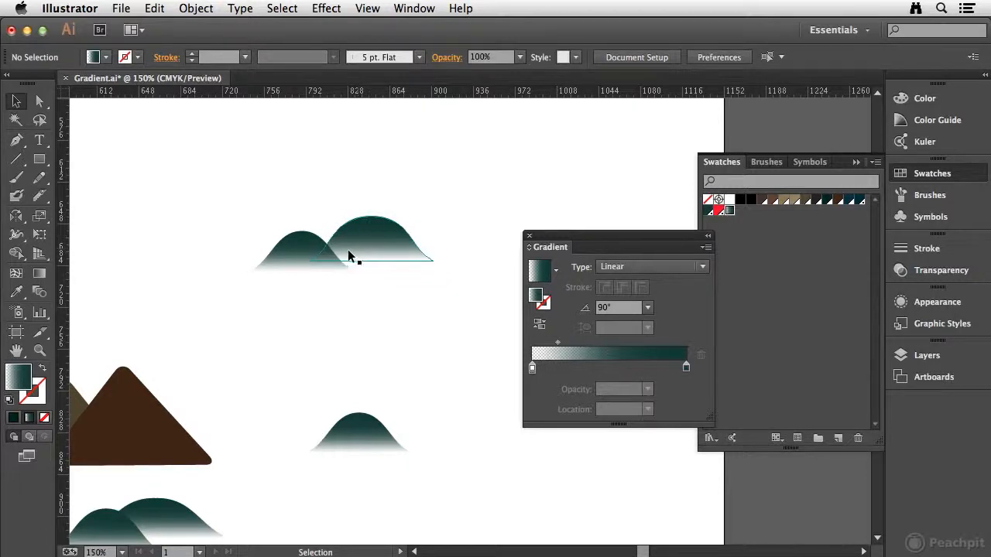
Step: Reposition the white stop on the upper-right mountain's gradient annotator with the Gradient tool to shorten the fade
{"action": "left_click_drag", "start_coordinate": [409, 303], "coordinate": [349, 305]}
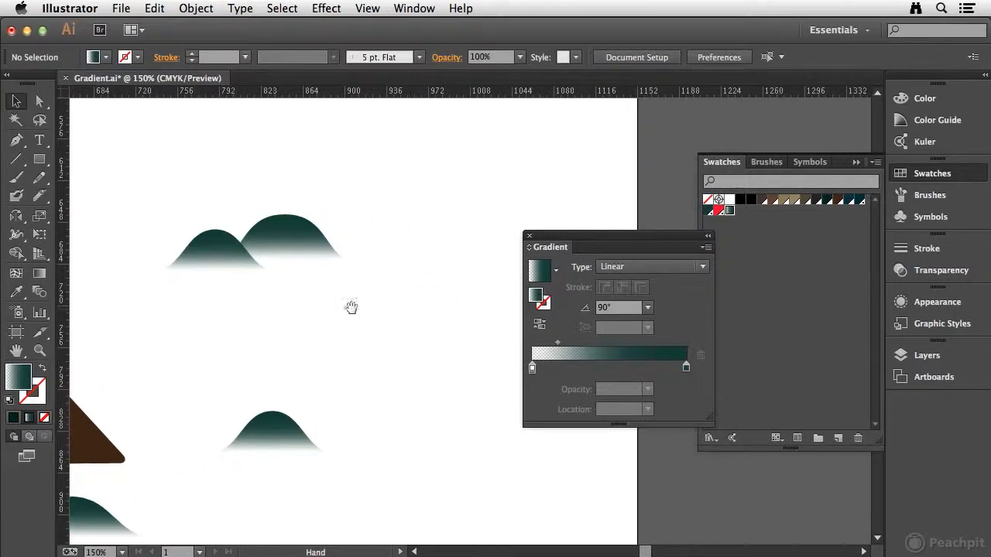
{"action": "left_click", "coordinate": [295, 232]}
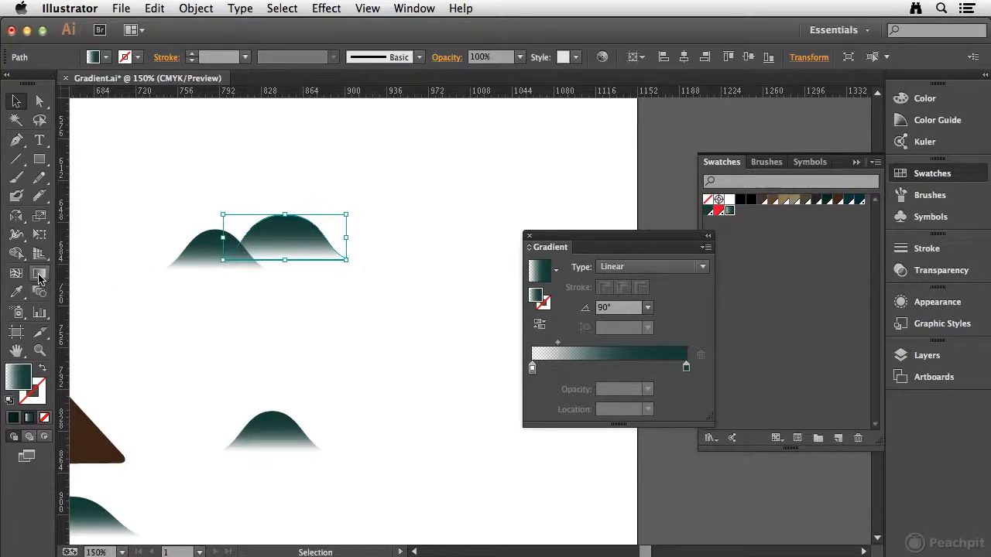
{"action": "left_click", "coordinate": [39, 274]}
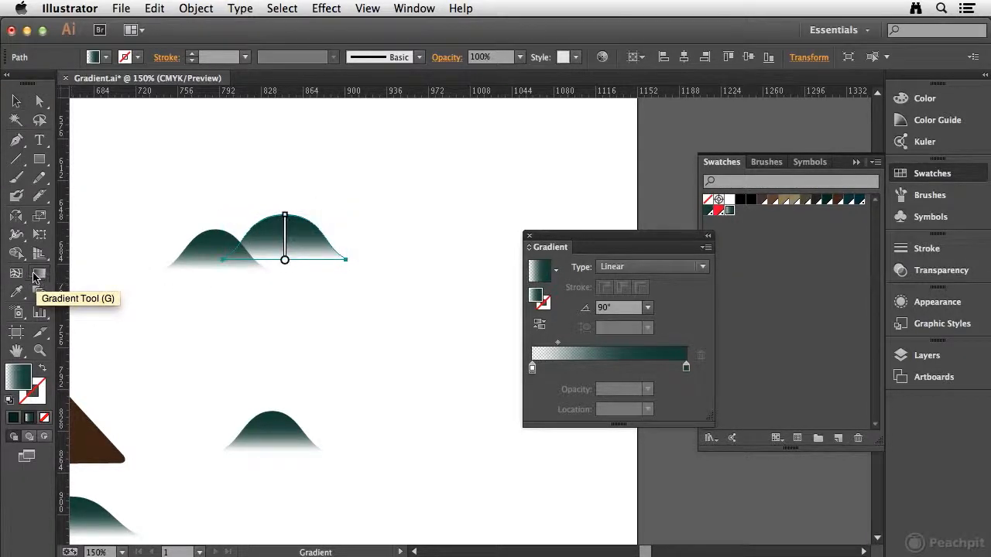
{"action": "left_click_drag", "start_coordinate": [198, 186], "coordinate": [362, 230]}
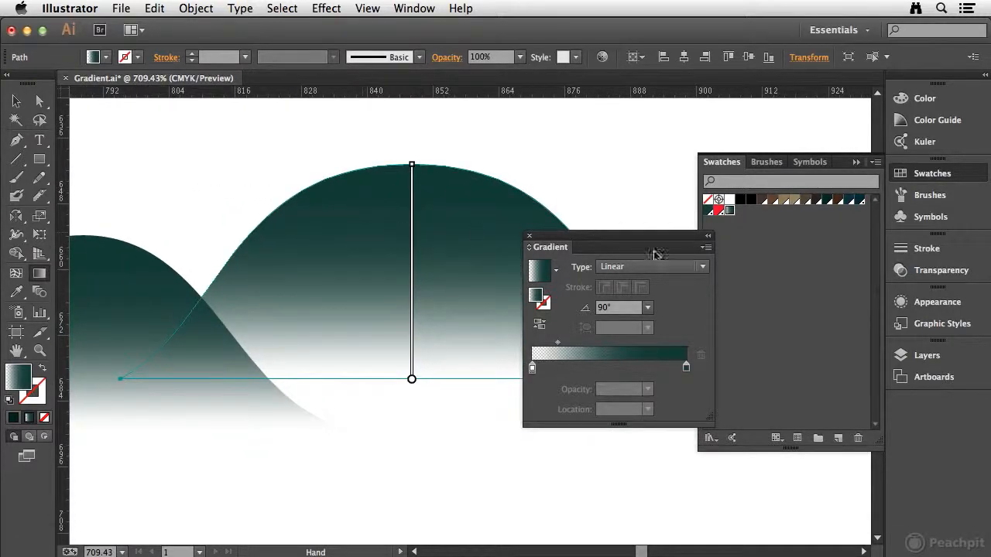
{"action": "left_click", "coordinate": [952, 175]}
{"action": "left_click_drag", "start_coordinate": [633, 237], "coordinate": [780, 247]}
{"action": "mouse_move", "coordinate": [410, 309]}
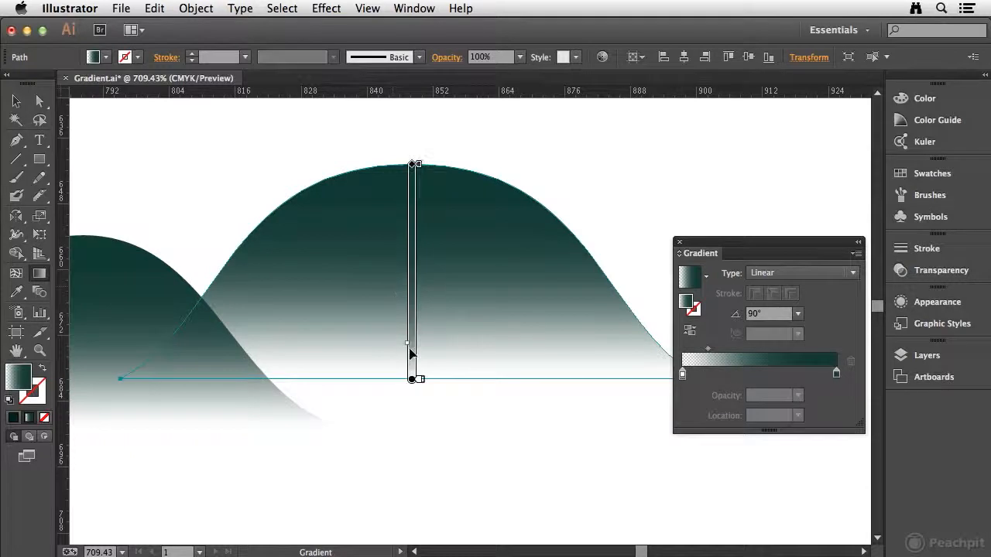
{"action": "mouse_move", "coordinate": [409, 344]}
{"action": "left_mouse_down"}
{"action": "mouse_move", "coordinate": [413, 315]}
{"action": "mouse_move", "coordinate": [407, 345]}
{"action": "left_mouse_up"}
{"action": "mouse_move", "coordinate": [419, 383]}
{"action": "left_mouse_down"}
{"action": "mouse_move", "coordinate": [423, 353]}
{"action": "mouse_move", "coordinate": [419, 365]}
{"action": "left_mouse_up"}
{"action": "mouse_move", "coordinate": [419, 357]}
{"action": "double_click", "coordinate": [419, 365]}
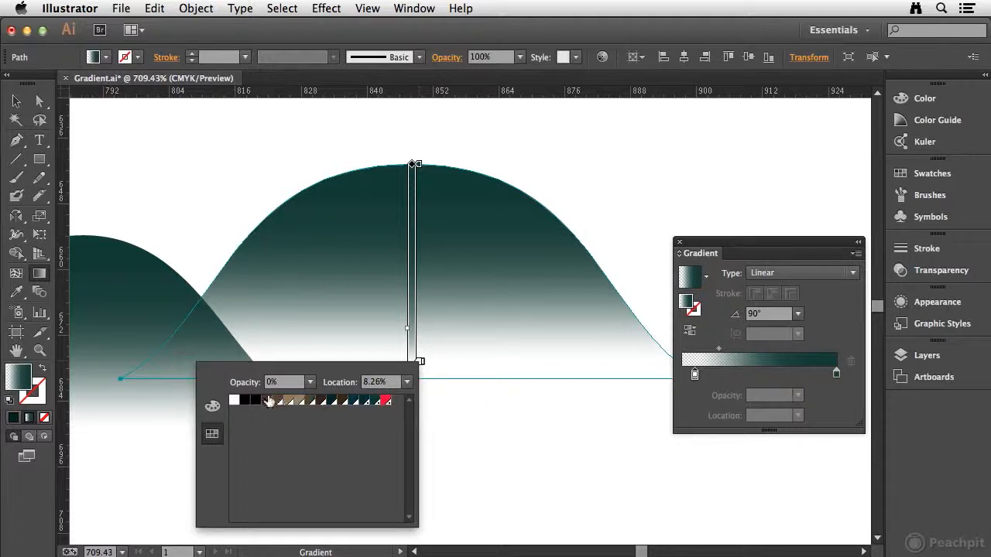
{"action": "left_click", "coordinate": [423, 364]}
{"action": "mouse_move", "coordinate": [419, 363]}
{"action": "left_mouse_down"}
{"action": "mouse_move", "coordinate": [412, 380]}
{"action": "mouse_move", "coordinate": [338, 378]}
{"action": "left_mouse_up"}
{"action": "key", "text": "super+z"}
{"action": "mouse_move", "coordinate": [416, 383]}
{"action": "left_mouse_down"}
{"action": "mouse_move", "coordinate": [416, 317]}
{"action": "mouse_move", "coordinate": [411, 379]}
{"action": "left_mouse_up"}
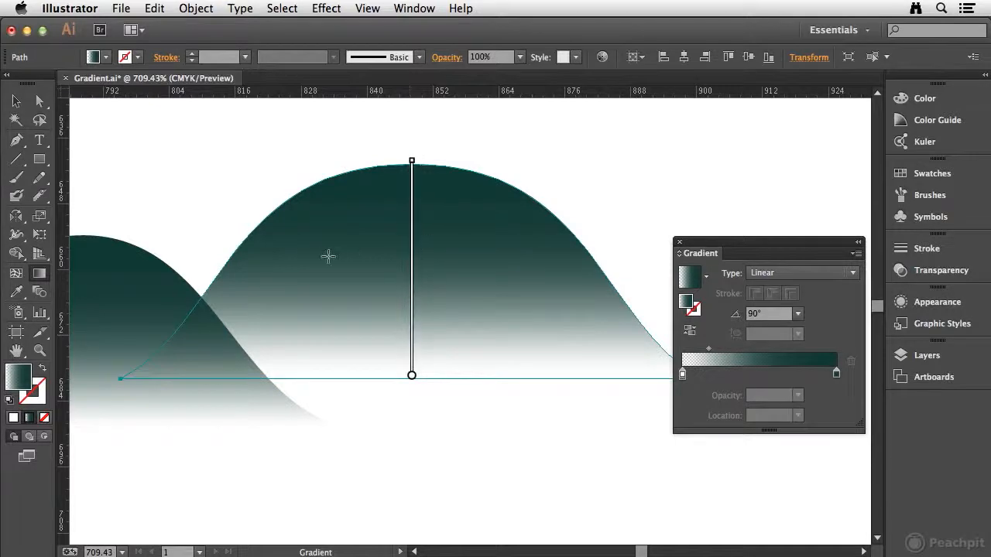
Step: Try to drag one continuous gradient across both overlapping mountains with the Gradient tool
{"action": "left_click_drag", "start_coordinate": [243, 210], "coordinate": [411, 194]}
{"action": "key", "text": "v"}
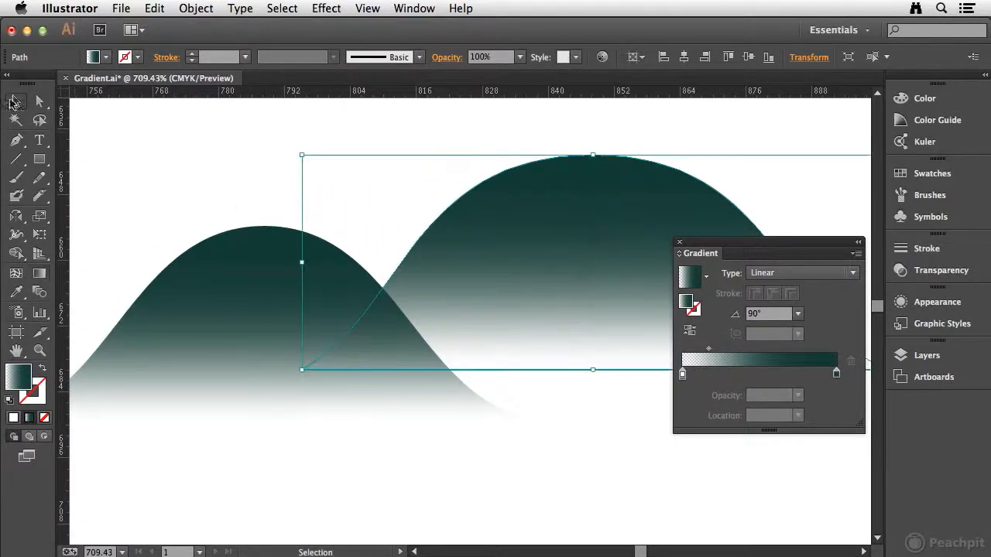
{"action": "left_click", "coordinate": [242, 281], "text": "shift"}
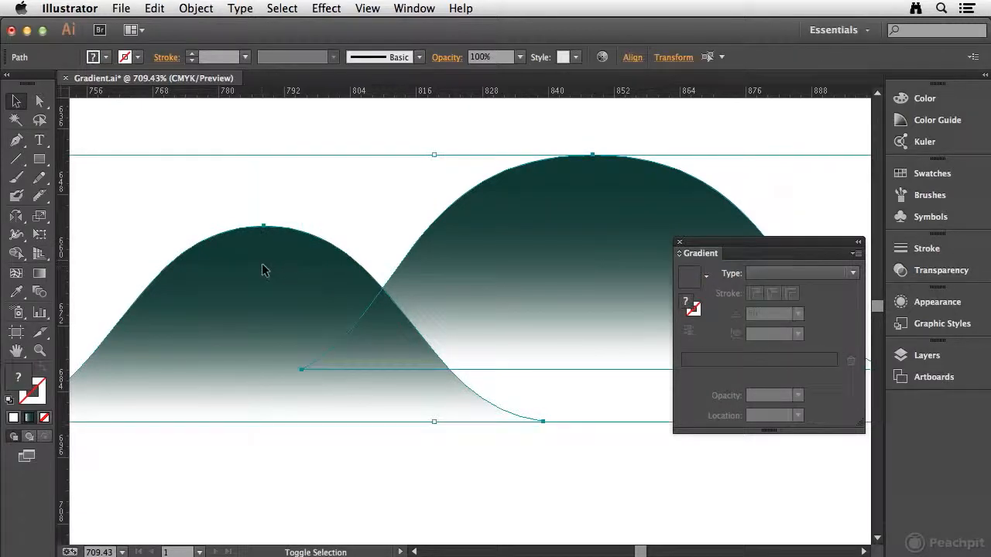
{"action": "left_click", "coordinate": [44, 275]}
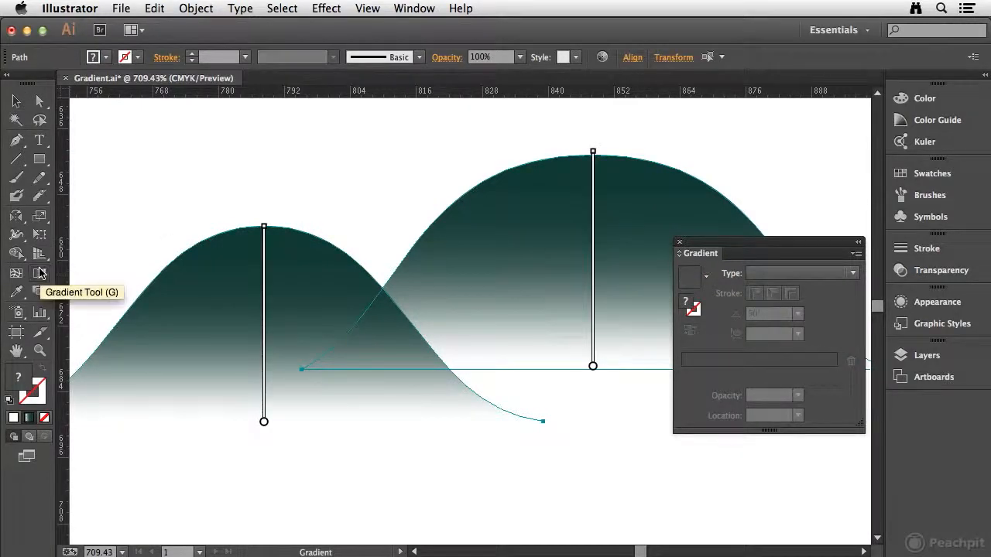
{"action": "left_click_drag", "start_coordinate": [116, 384], "coordinate": [706, 192]}
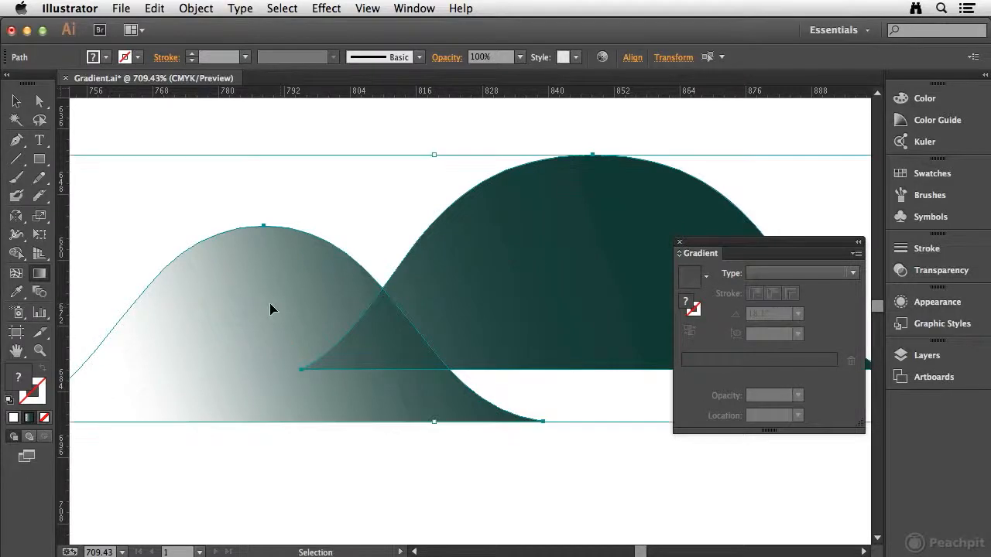
{"action": "key", "text": "super+z"}
Step: Show only the Shadows layer, hiding all other layers of the map
{"action": "left_click", "coordinate": [19, 102]}
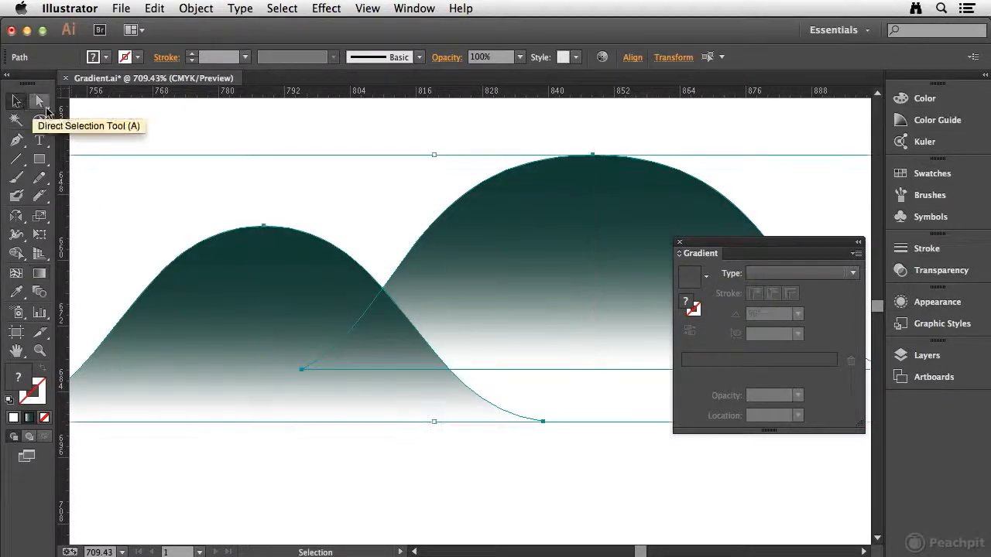
{"action": "left_click", "coordinate": [259, 134]}
{"action": "key", "text": "super+0"}
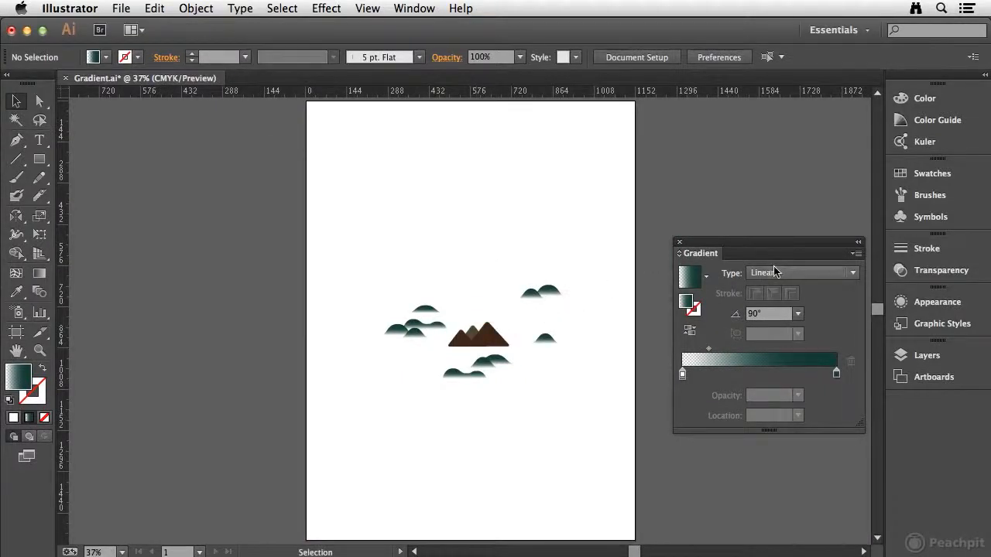
{"action": "left_click_drag", "start_coordinate": [779, 245], "coordinate": [776, 201]}
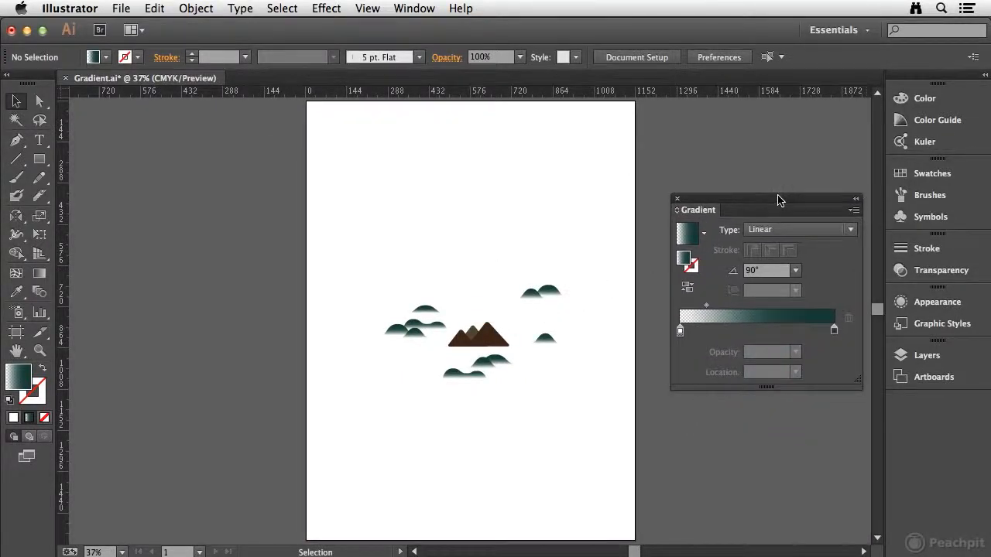
{"action": "left_click", "coordinate": [941, 356]}
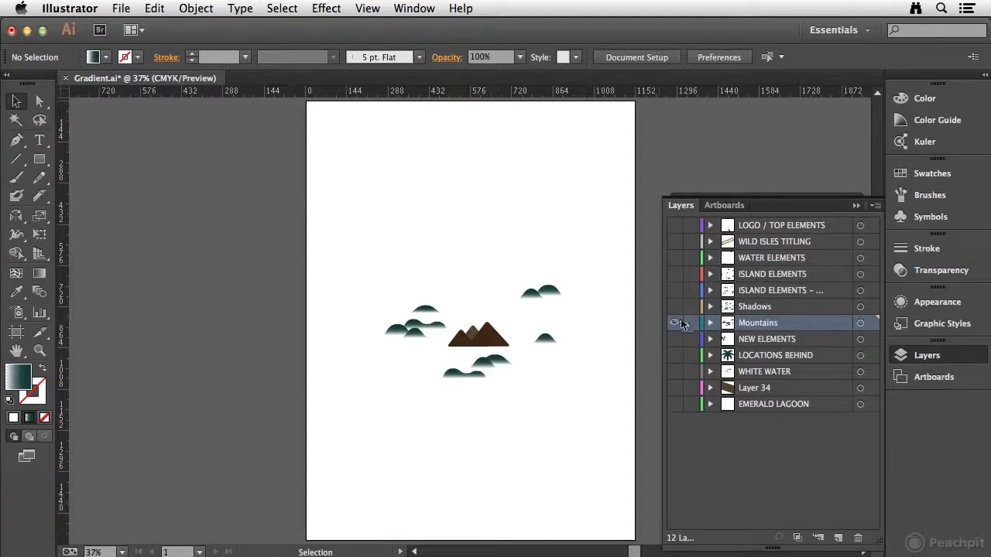
{"action": "left_click", "coordinate": [674, 326], "text": "super"}
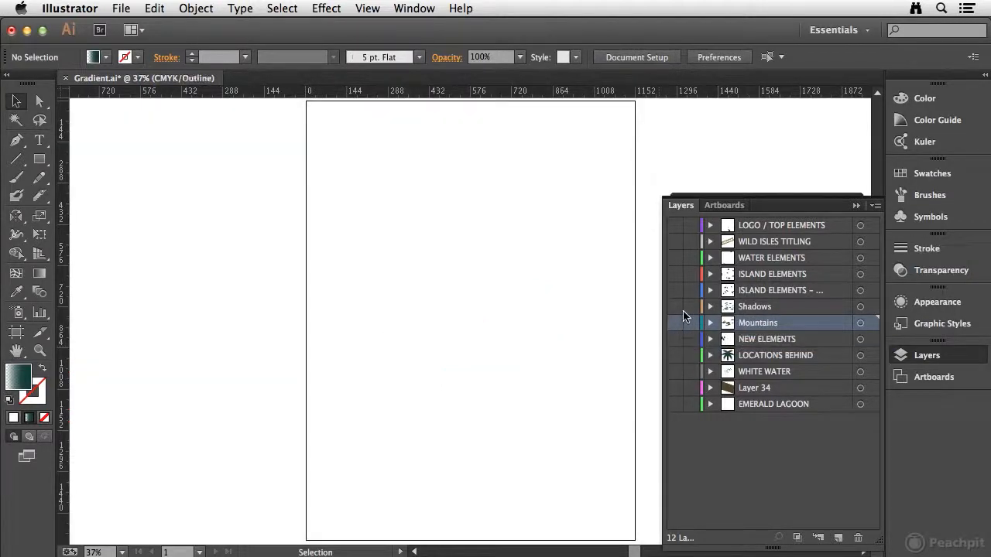
{"action": "left_click", "coordinate": [675, 310], "text": "super"}
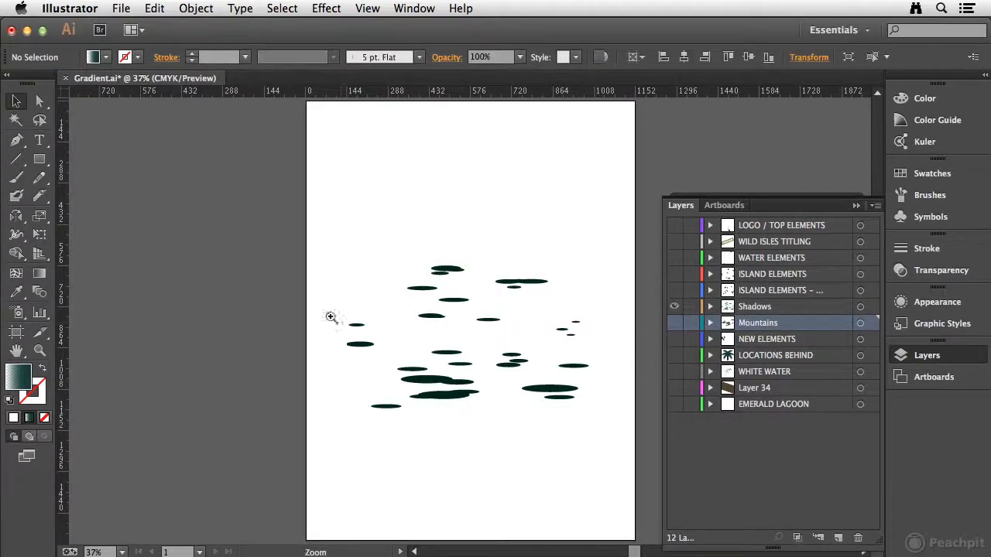
Step: Zoom in on one shadow ellipse and change its fill to a radial gradient
{"action": "left_click_drag", "start_coordinate": [319, 322], "coordinate": [389, 360]}
{"action": "left_click_drag", "start_coordinate": [477, 353], "coordinate": [246, 316]}
{"action": "left_click", "coordinate": [945, 358]}
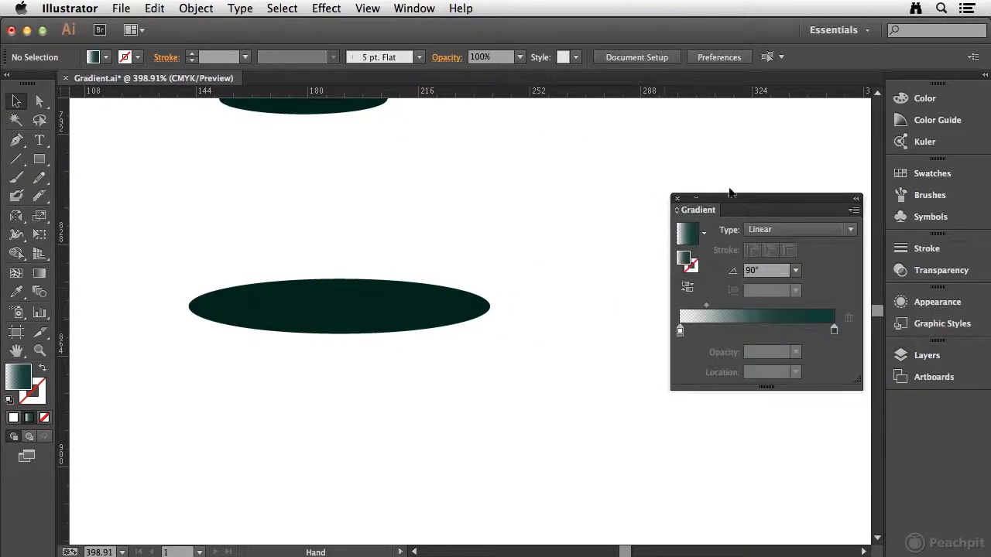
{"action": "left_click_drag", "start_coordinate": [717, 202], "coordinate": [692, 212]}
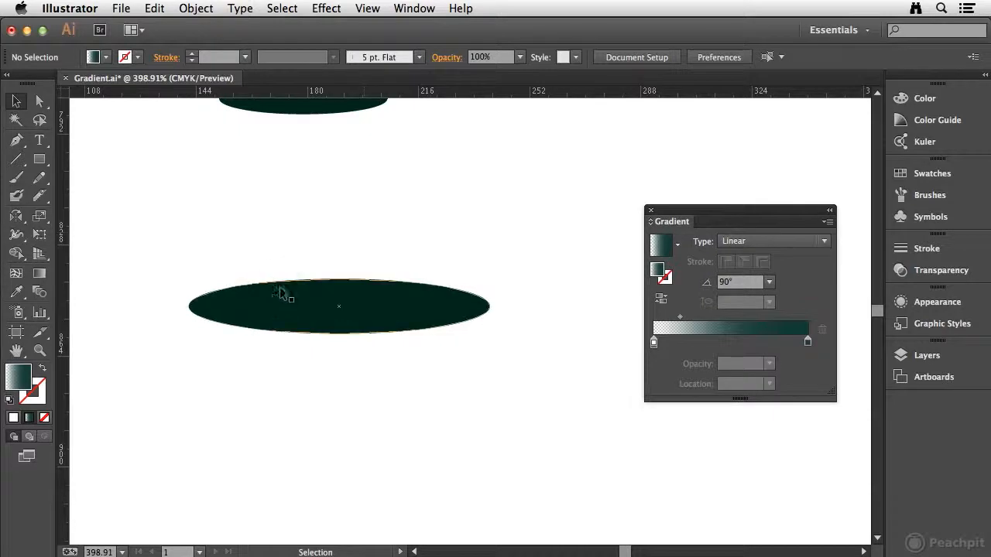
{"action": "left_click", "coordinate": [278, 313]}
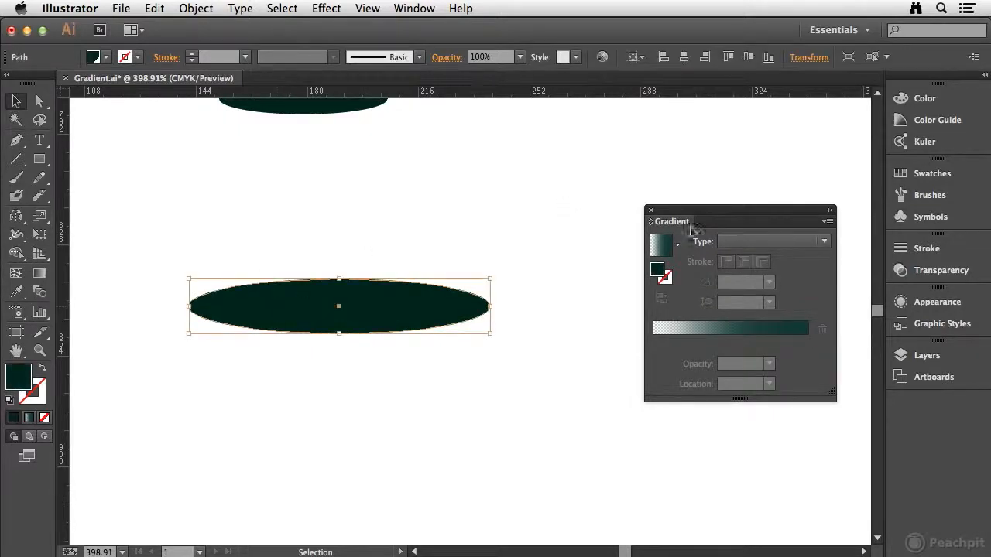
{"action": "left_click", "coordinate": [769, 242]}
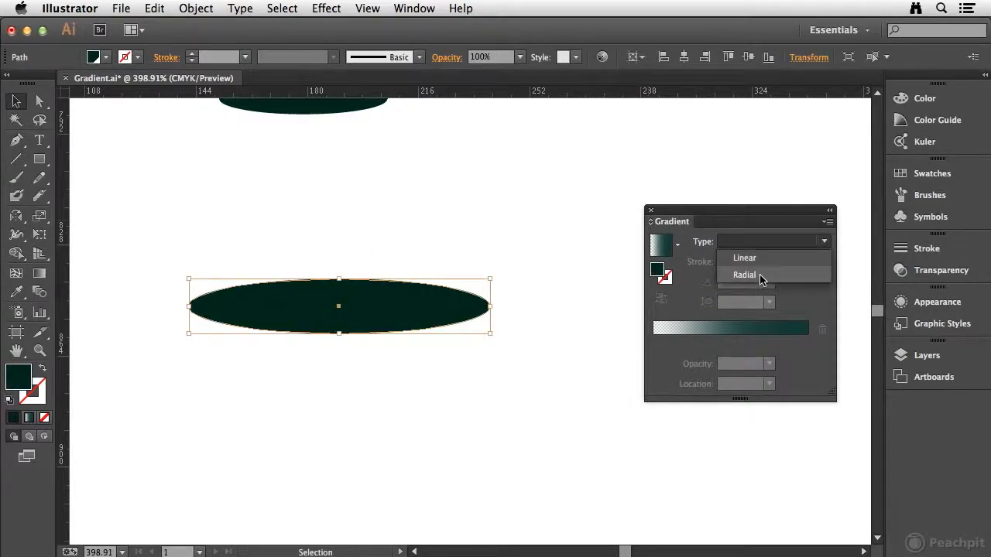
{"action": "left_click", "coordinate": [759, 275]}
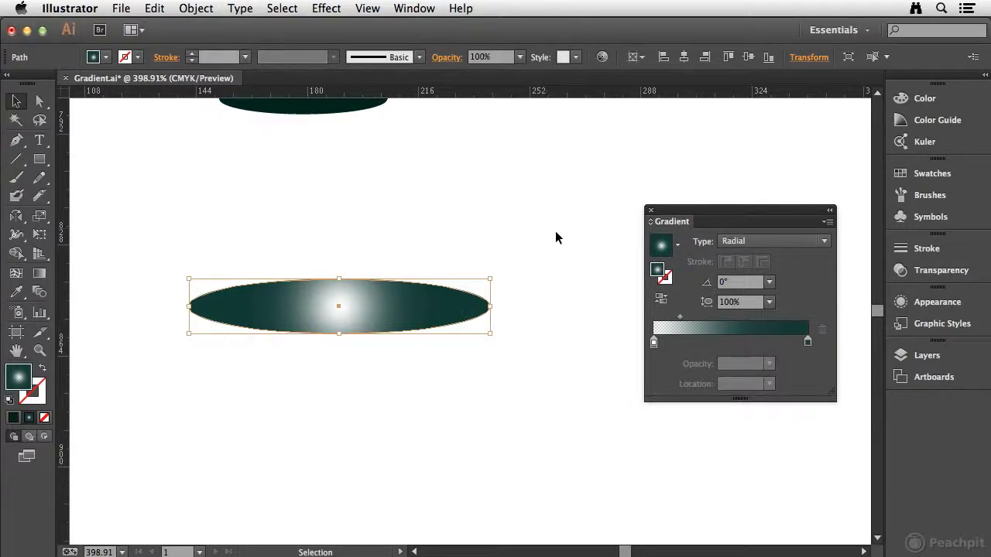
Step: Reverse the shadow's radial gradient and move its midpoint to about 53% location
{"action": "left_click", "coordinate": [662, 300]}
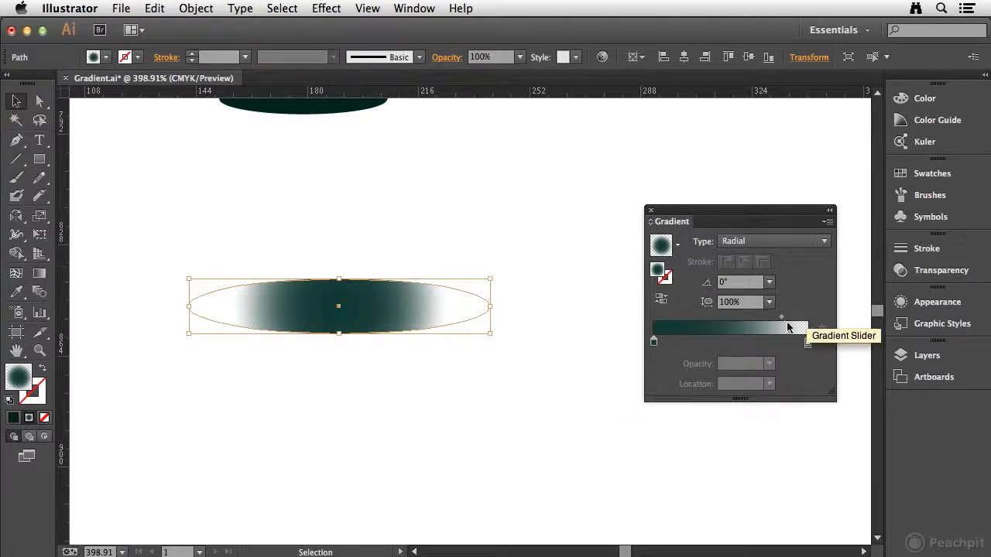
{"action": "left_click_drag", "start_coordinate": [780, 316], "coordinate": [734, 313]}
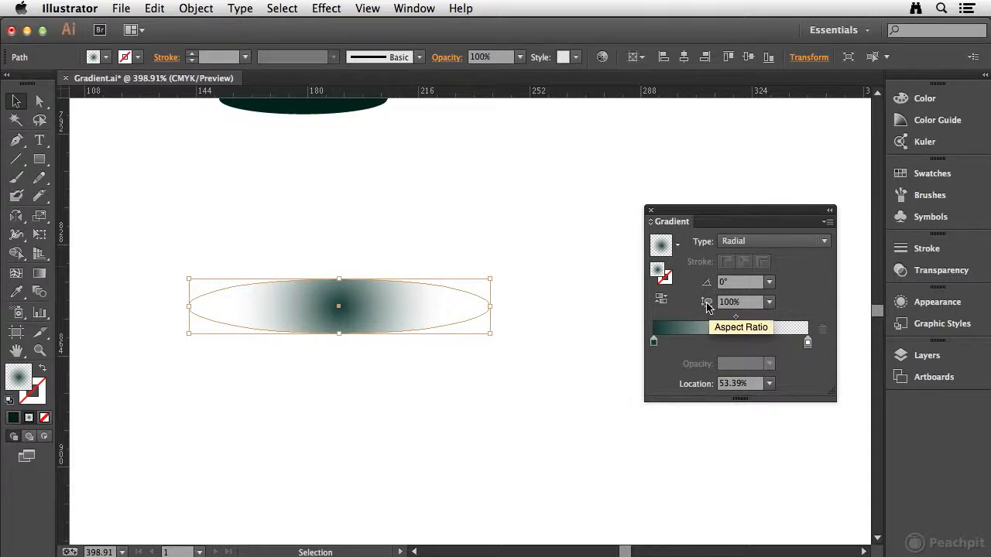
Step: Set the shadow's radial gradient aspect ratio to 12%
{"action": "left_click", "coordinate": [747, 306]}
{"action": "type", "text": "12"}
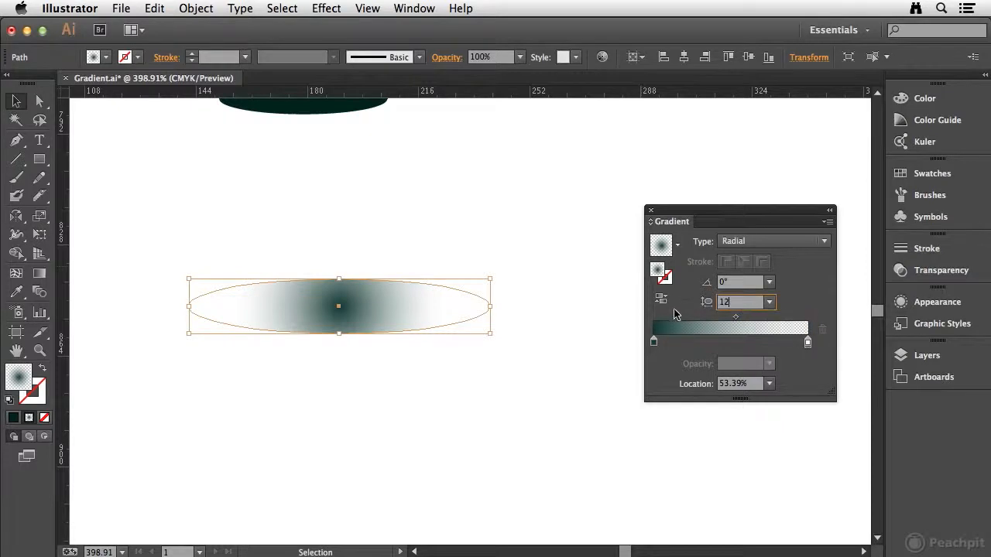
{"action": "key", "text": "Return"}
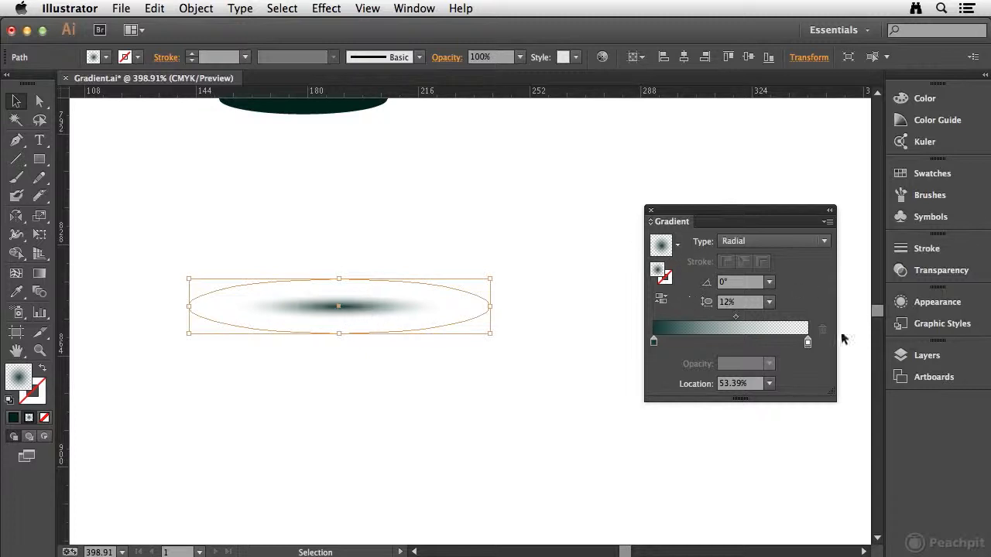
Step: Inspect the opacity of both gradient stops and move the midpoint to about 59% location
{"action": "double_click", "coordinate": [807, 343]}
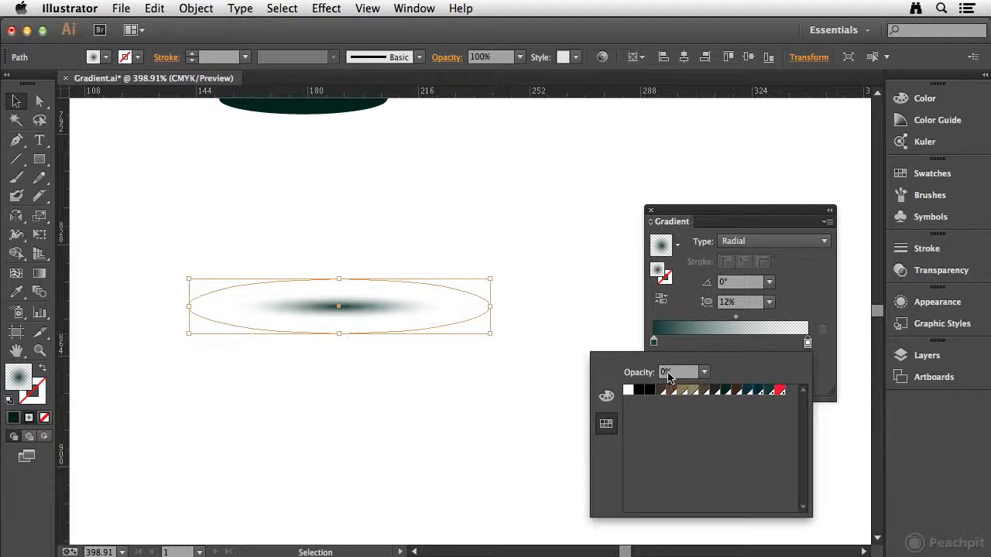
{"action": "left_click", "coordinate": [653, 342]}
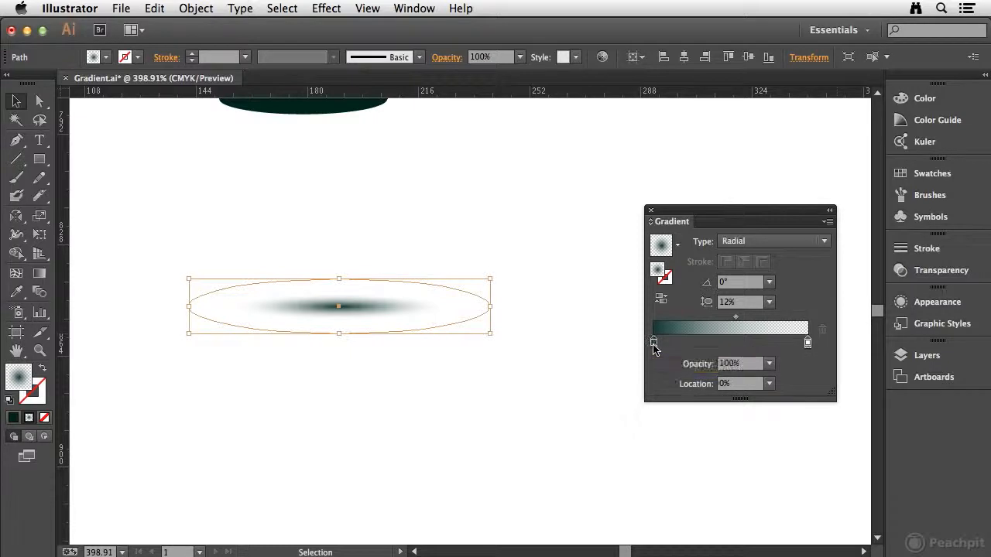
{"action": "double_click", "coordinate": [654, 343]}
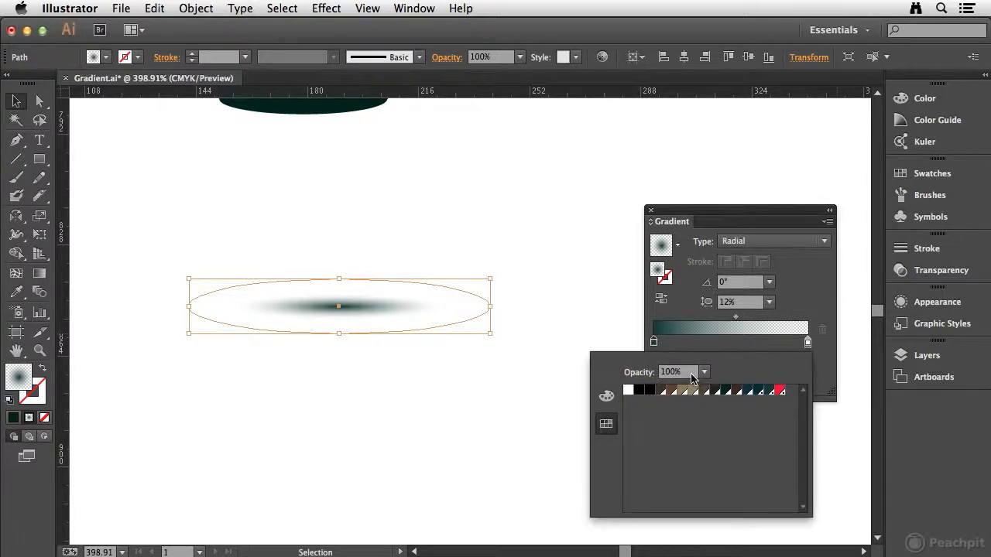
{"action": "left_click", "coordinate": [685, 351]}
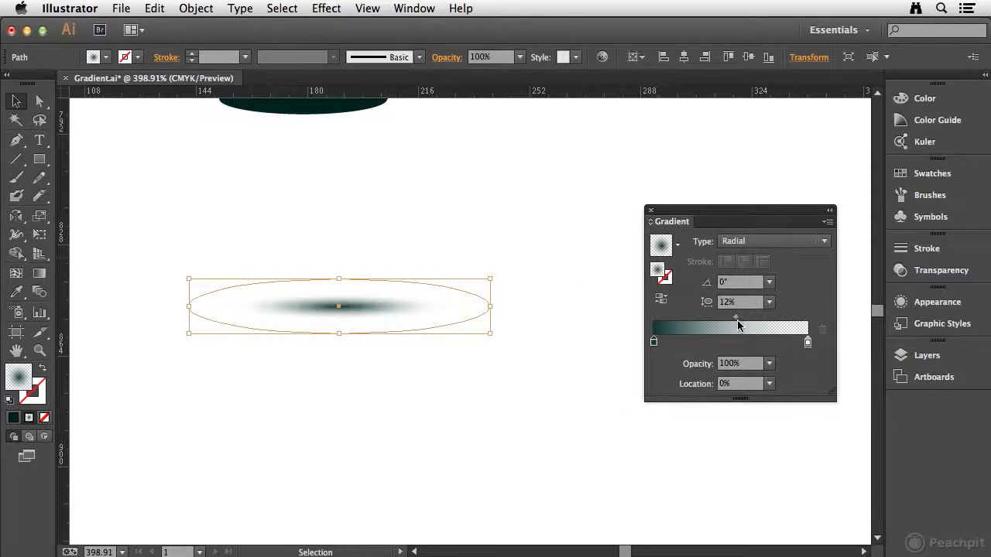
{"action": "left_click_drag", "start_coordinate": [735, 317], "coordinate": [746, 318]}
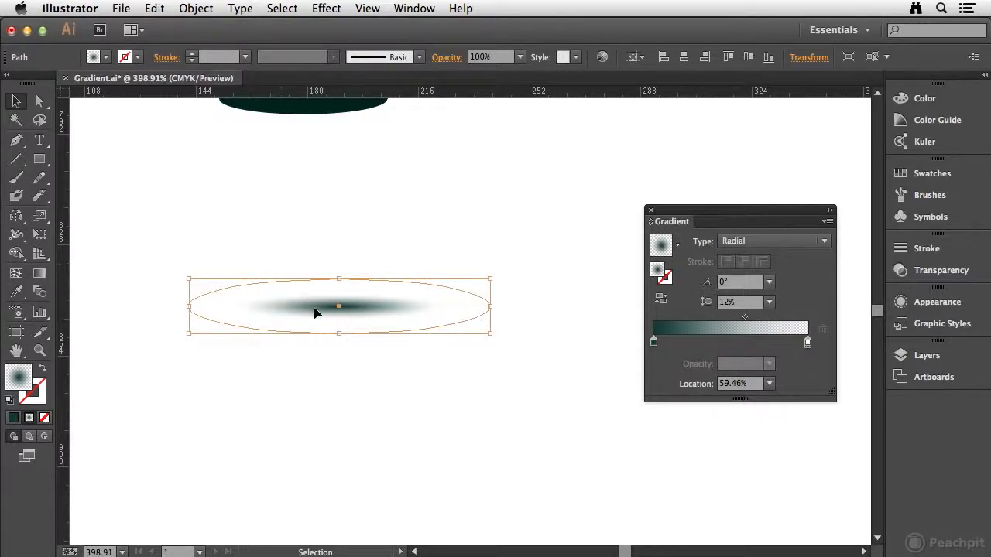
Step: Save the shadow's radial gradient as a new gradient swatch
{"action": "left_click_drag", "start_coordinate": [783, 212], "coordinate": [658, 186]}
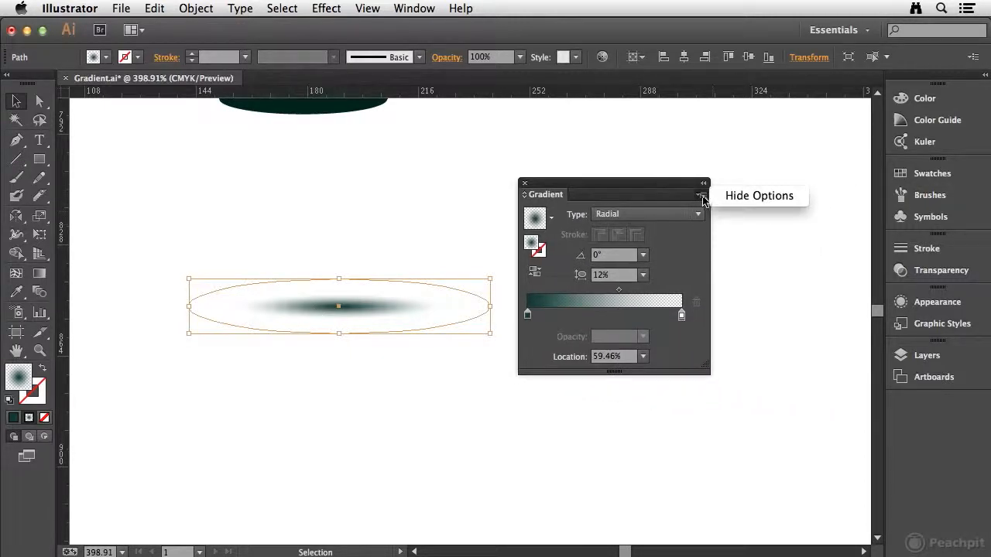
{"action": "left_click", "coordinate": [929, 173]}
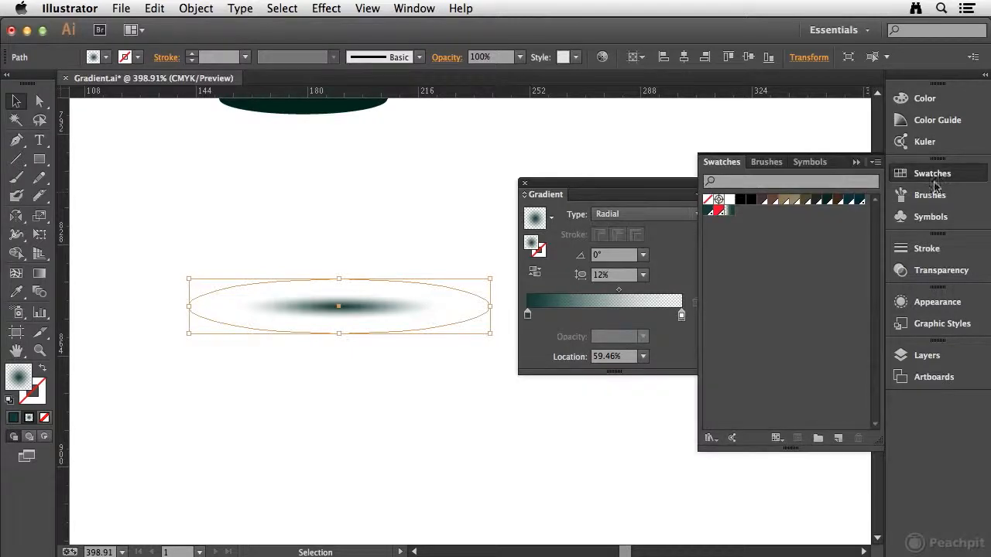
{"action": "left_click_drag", "start_coordinate": [531, 243], "coordinate": [774, 251]}
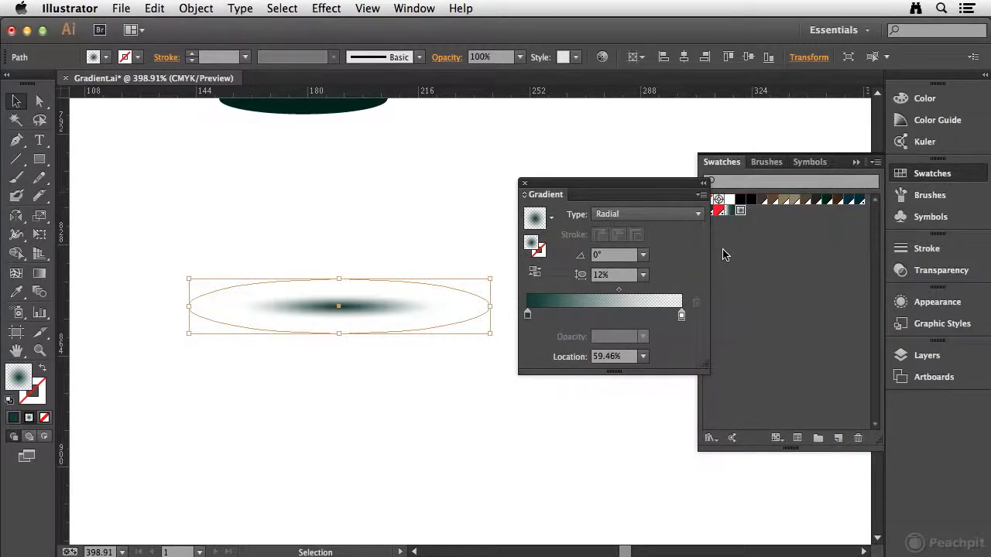
{"action": "left_click_drag", "start_coordinate": [677, 184], "coordinate": [658, 169]}
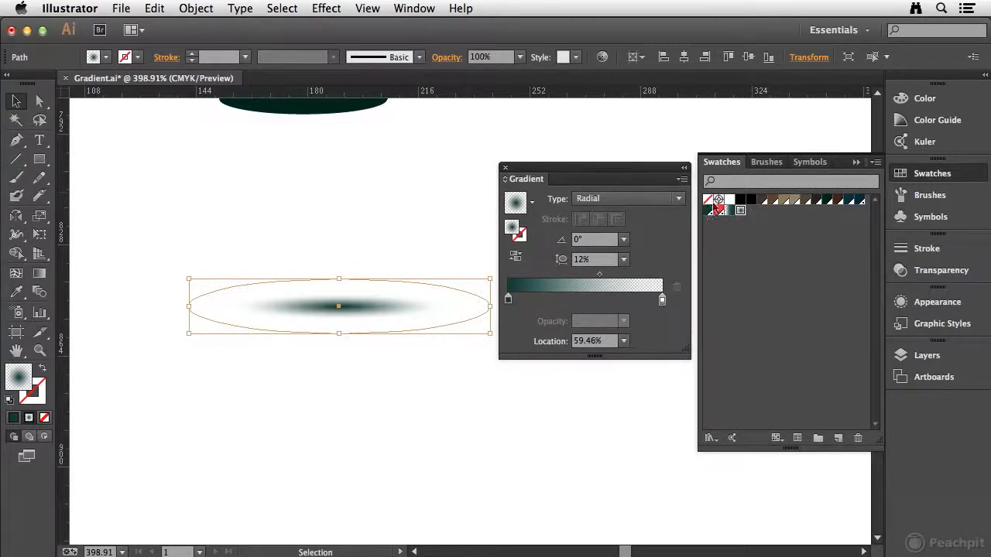
{"action": "left_click_drag", "start_coordinate": [538, 168], "coordinate": [539, 338]}
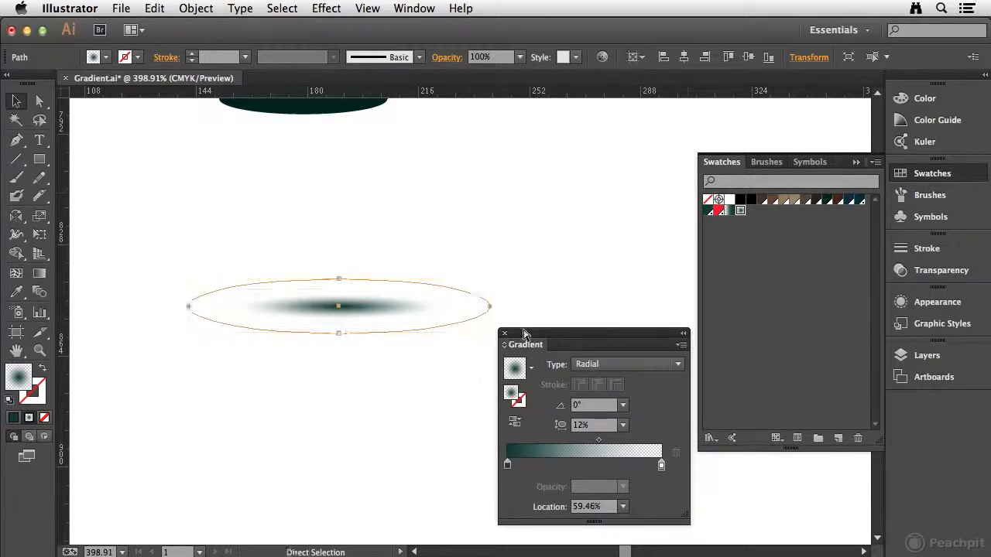
Step: Select all shadow ellipses, apply the new radial gradient swatch, and set the aspect ratio to 12%
{"action": "key", "text": "super+0"}
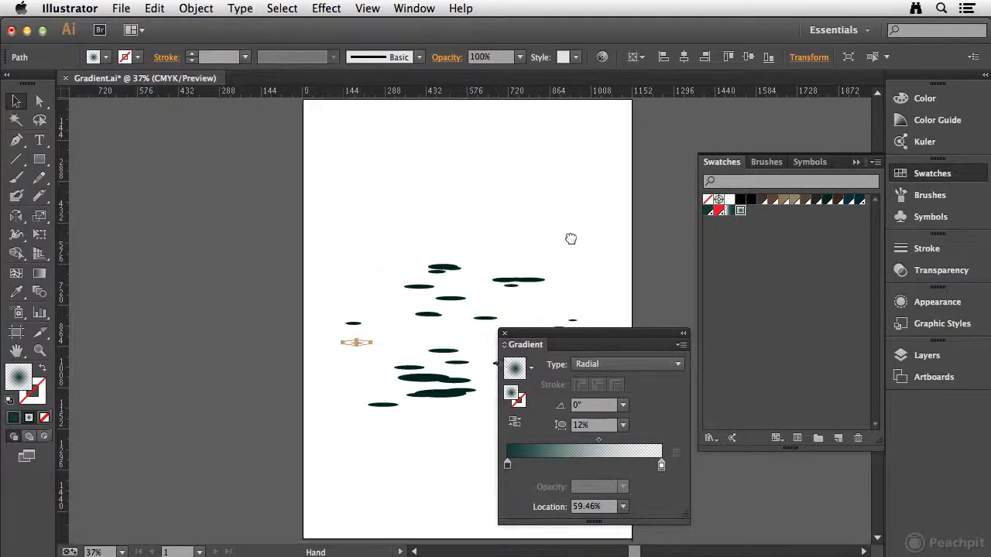
{"action": "left_click_drag", "start_coordinate": [570, 237], "coordinate": [422, 212]}
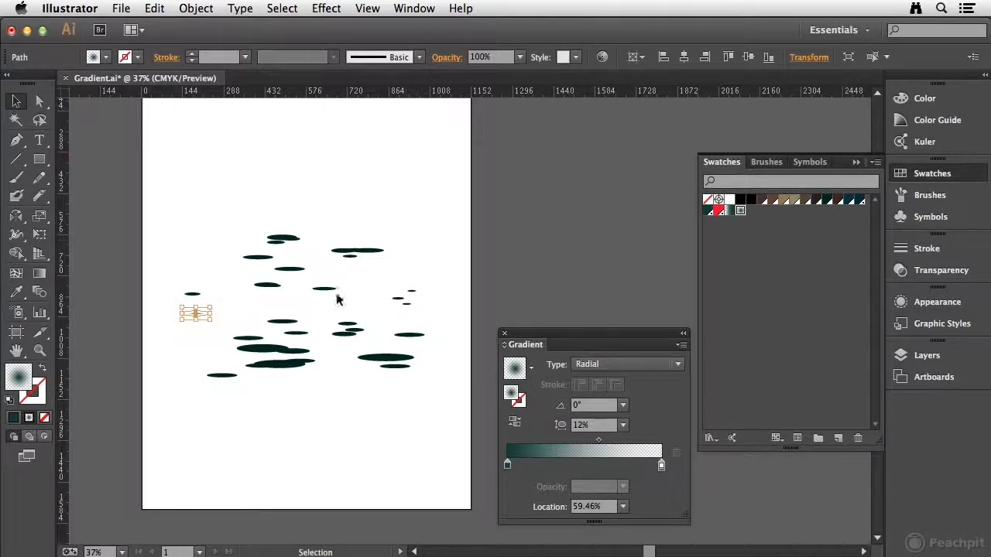
{"action": "key", "text": "super+a"}
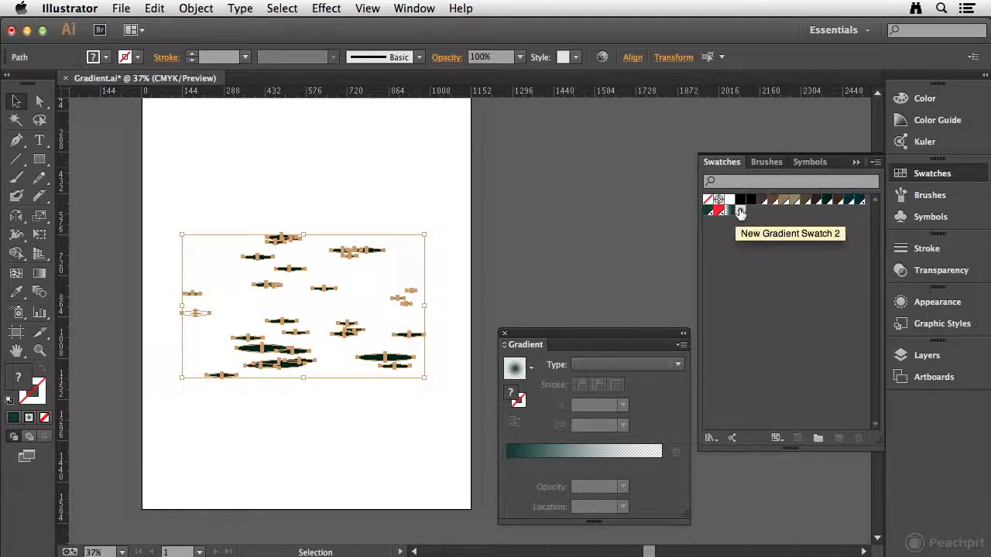
{"action": "left_click", "coordinate": [739, 212]}
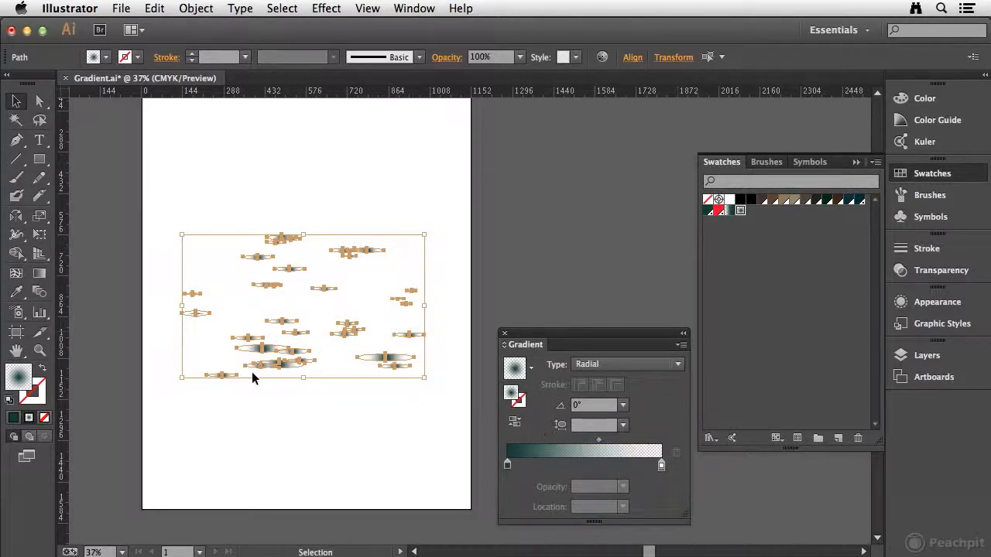
{"action": "left_click", "coordinate": [581, 426]}
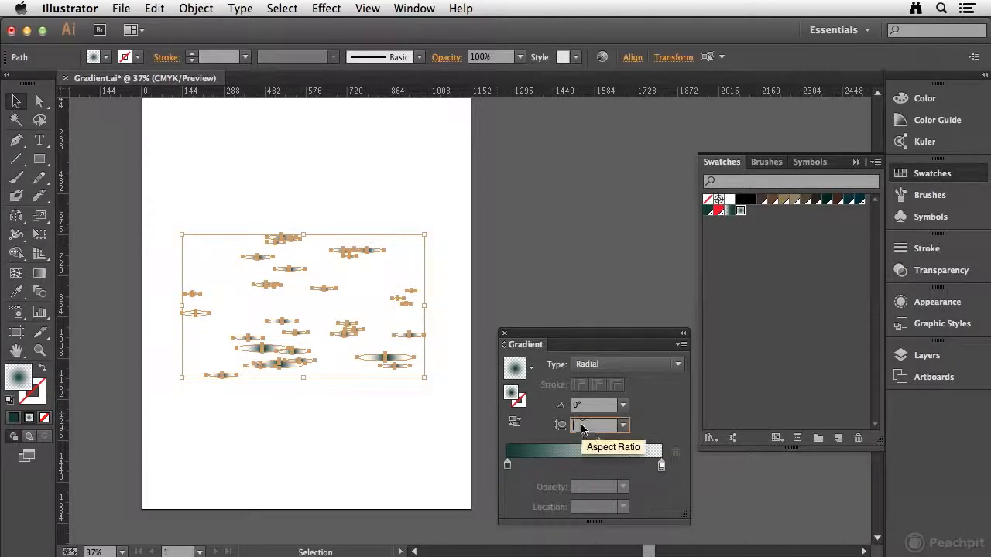
{"action": "type", "text": "12"}
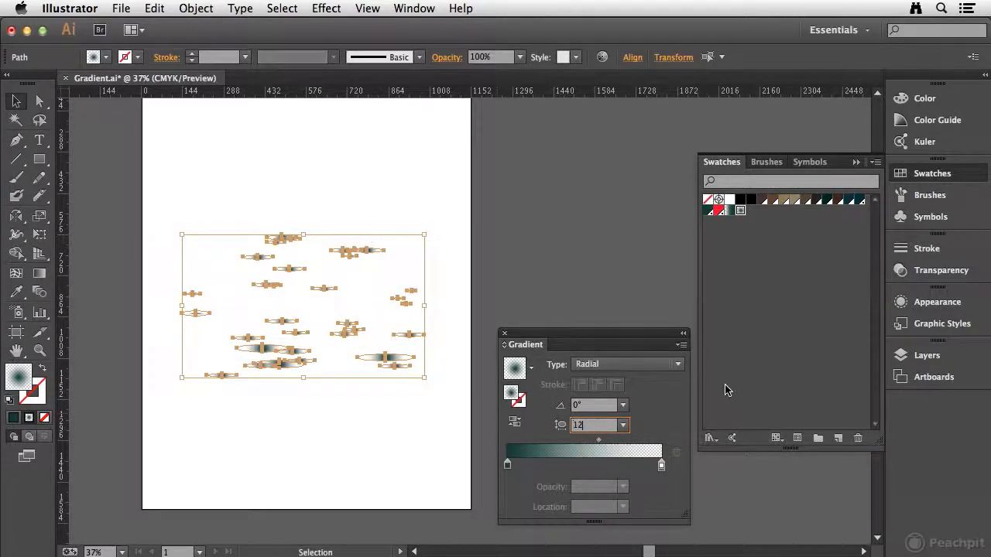
{"action": "key", "text": "Return"}
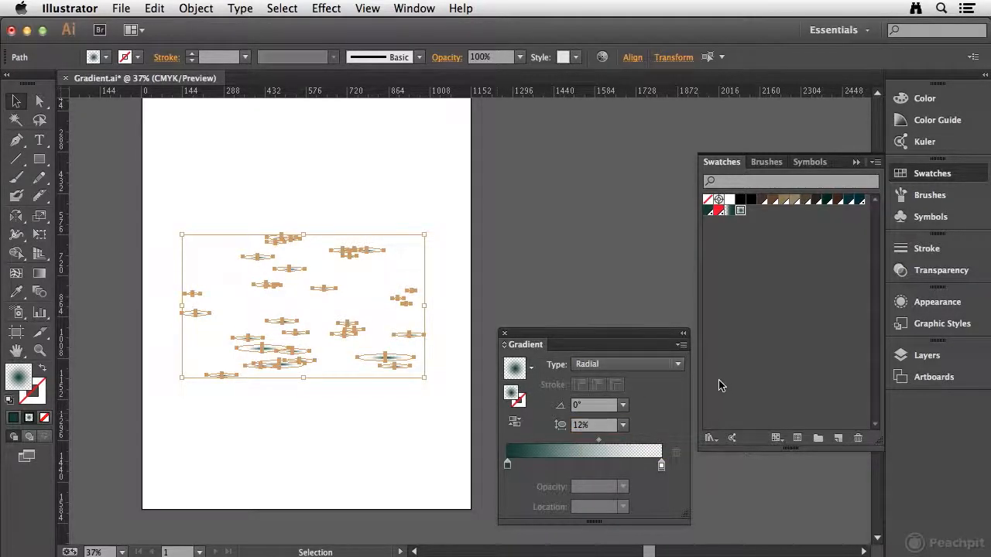
Step: Deselect the shadows and make all layers visible again to view the full map
{"action": "left_click", "coordinate": [317, 194]}
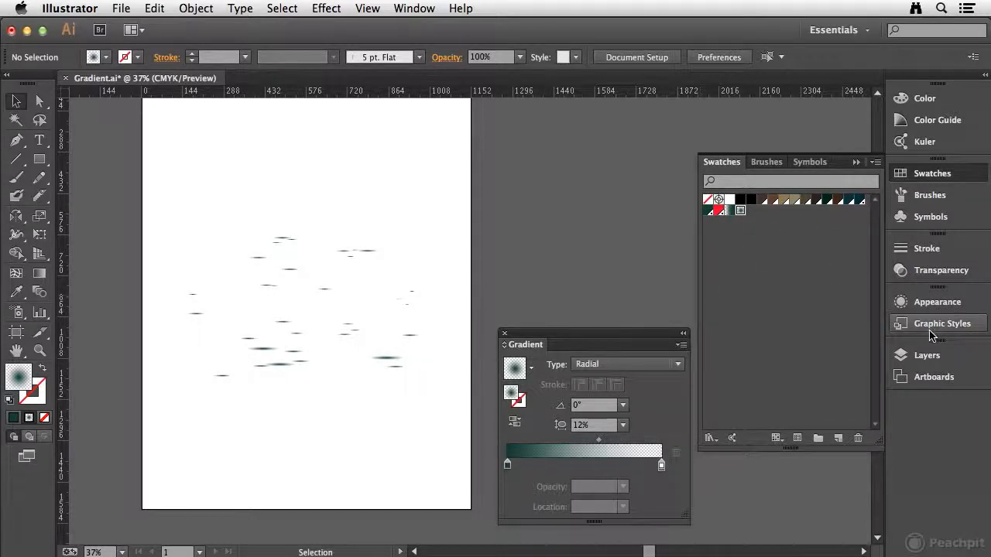
{"action": "left_click", "coordinate": [926, 356]}
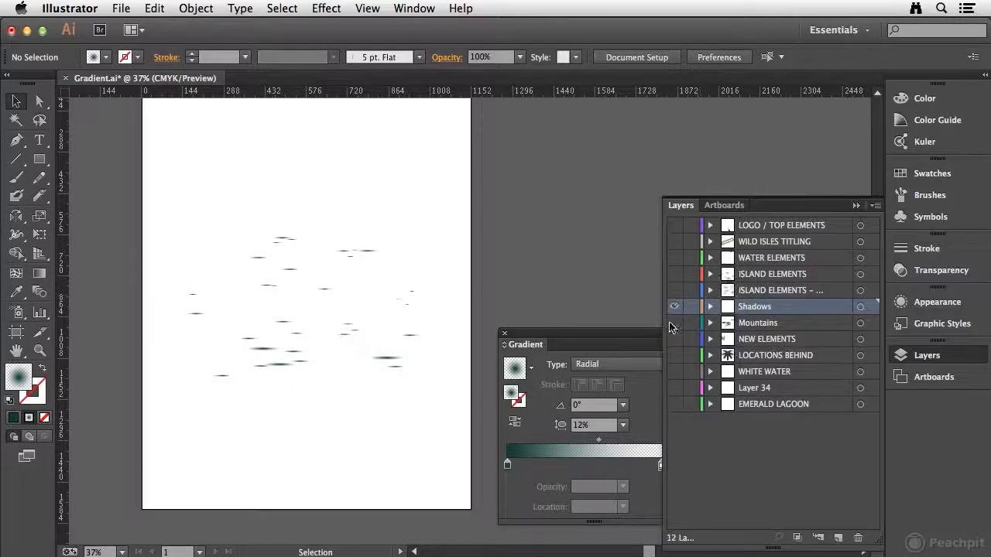
{"action": "left_click_drag", "start_coordinate": [674, 324], "coordinate": [674, 404]}
{"action": "left_click_drag", "start_coordinate": [676, 291], "coordinate": [674, 224]}
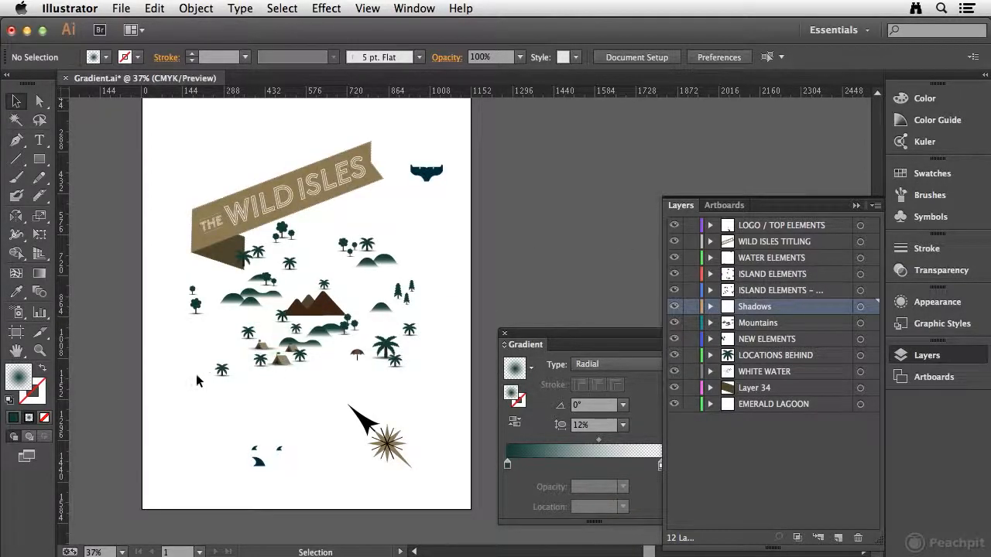
{"action": "left_click_drag", "start_coordinate": [401, 276], "coordinate": [458, 310]}
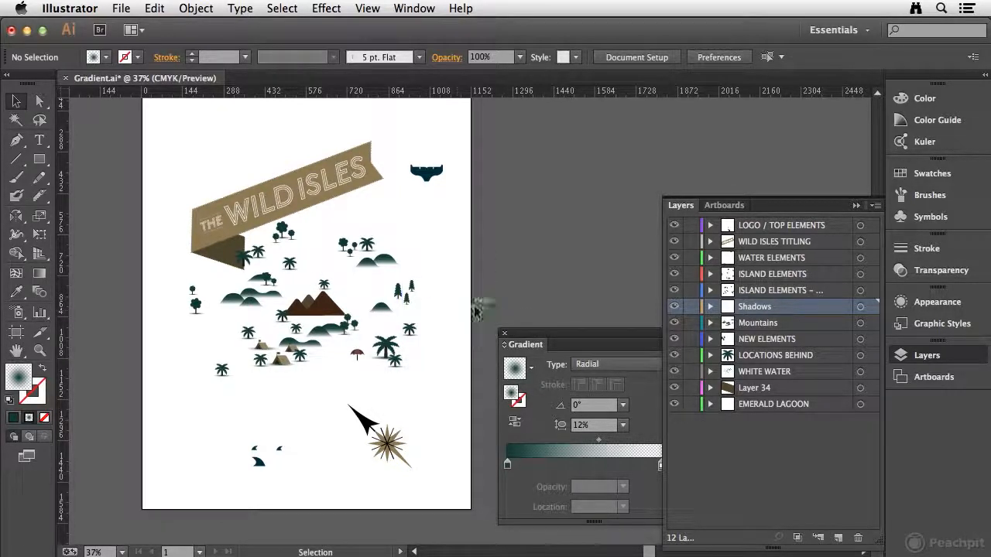